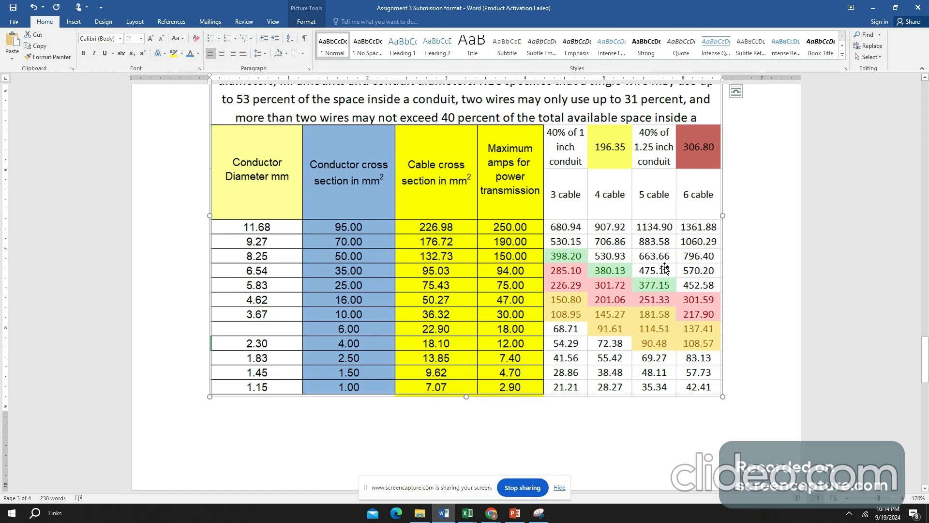
- Review the cable and riser selection chart and item 10 on cable tray layout and riser locations in the assignment document
{"action": "scroll", "coordinate": [544, 249], "scroll_direction": "down", "scroll_amount": 4}
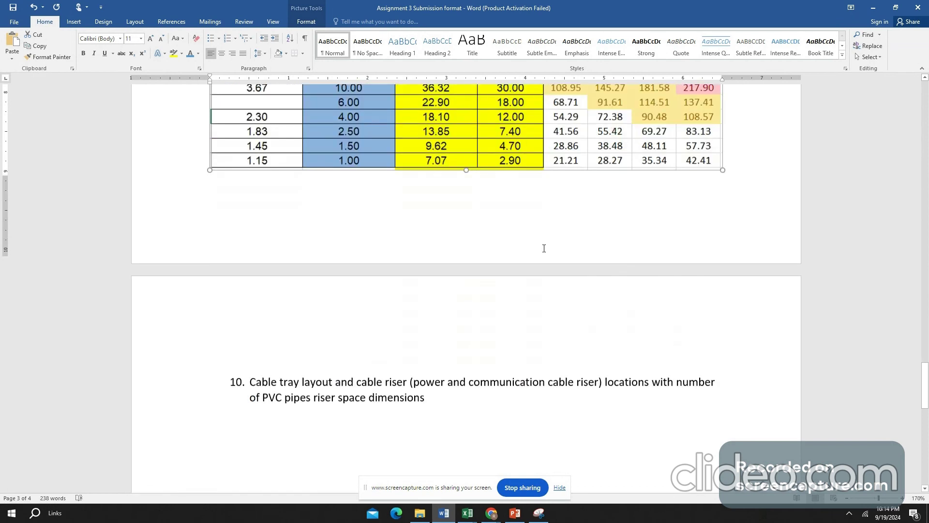
{"action": "scroll", "coordinate": [543, 248], "scroll_direction": "down", "scroll_amount": 1}
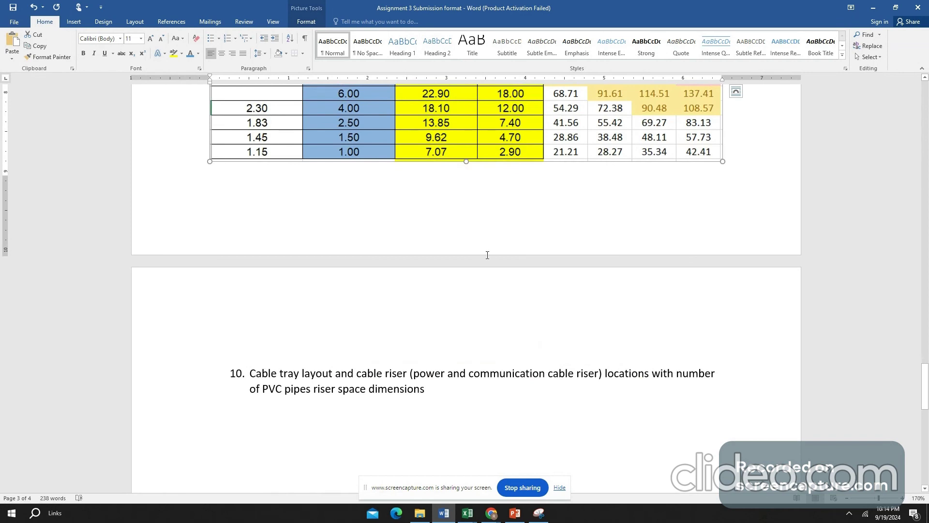
{"action": "scroll", "coordinate": [513, 236], "scroll_direction": "down", "scroll_amount": 1}
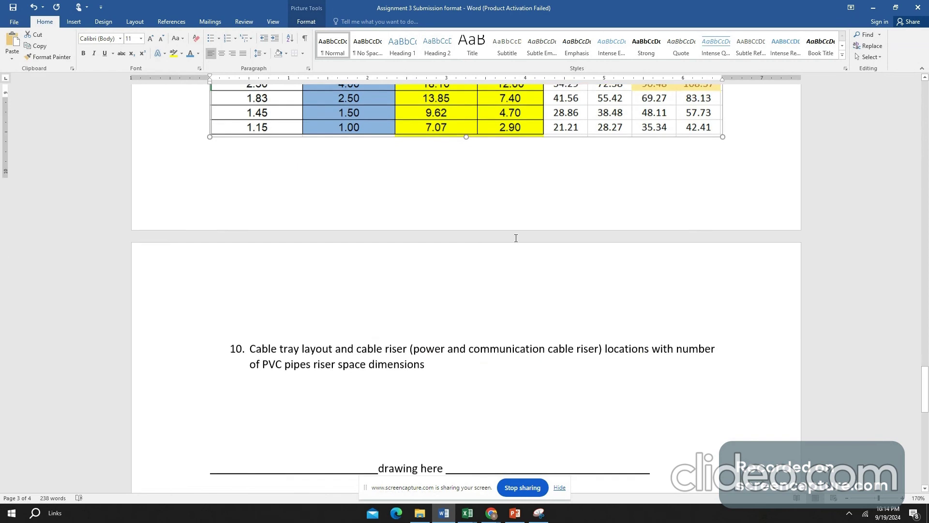
{"action": "scroll", "coordinate": [516, 238], "scroll_direction": "down", "scroll_amount": 2}
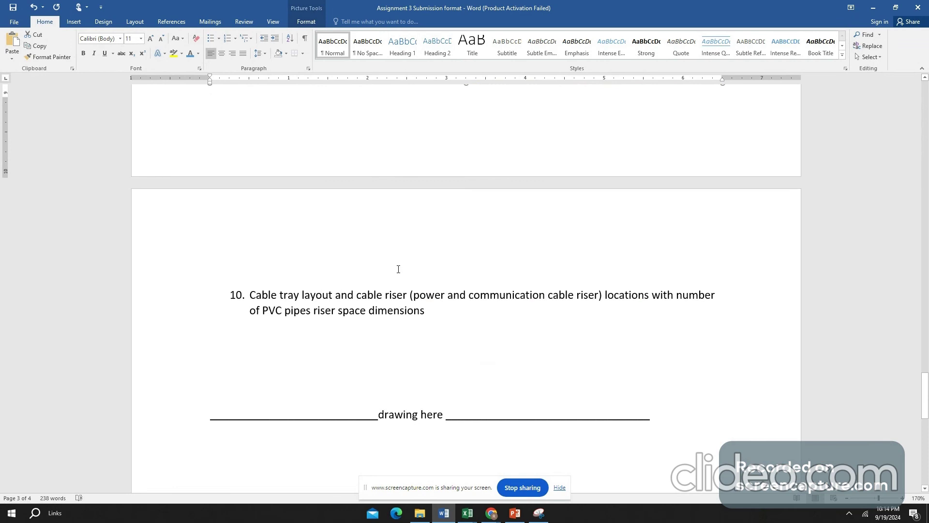
{"action": "scroll", "coordinate": [620, 203], "scroll_direction": "up", "scroll_amount": 5}
{"action": "scroll", "coordinate": [592, 148], "scroll_direction": "up", "scroll_amount": 1}
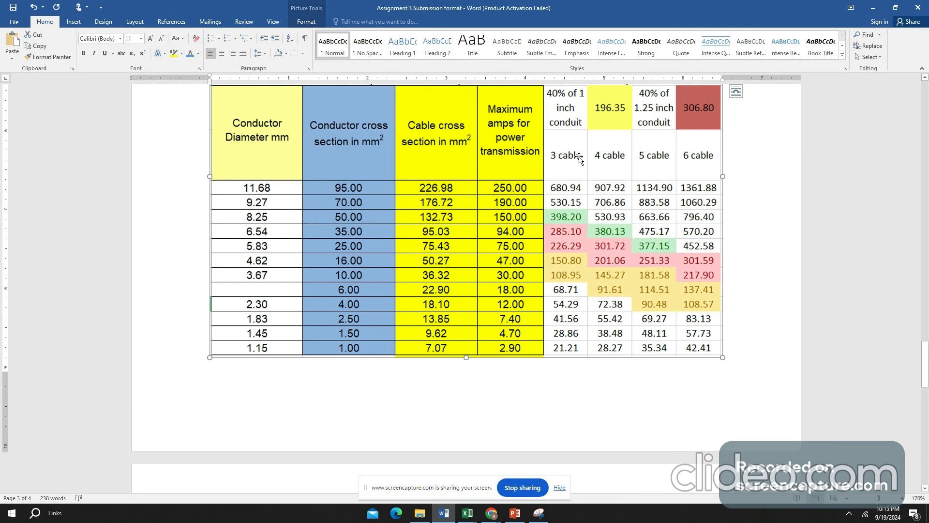
{"action": "scroll", "coordinate": [576, 164], "scroll_direction": "down", "scroll_amount": 5}
{"action": "scroll", "coordinate": [532, 194], "scroll_direction": "down", "scroll_amount": 1}
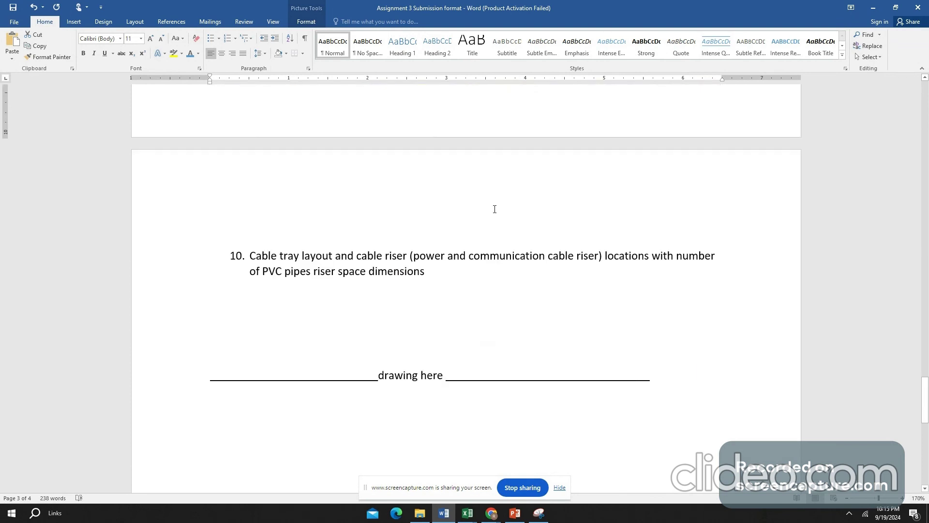
- Review assignment items 5 to 9 and the note with the single-phase and three-phase current formulas
{"action": "scroll", "coordinate": [428, 257], "scroll_direction": "up", "scroll_amount": 2}
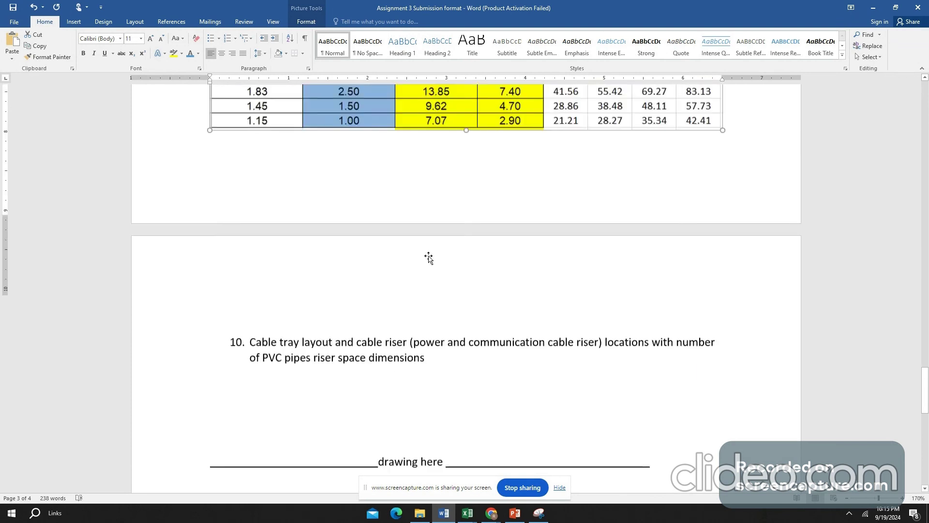
{"action": "scroll", "coordinate": [426, 256], "scroll_direction": "up", "scroll_amount": 10}
{"action": "scroll", "coordinate": [426, 257], "scroll_direction": "up", "scroll_amount": 5}
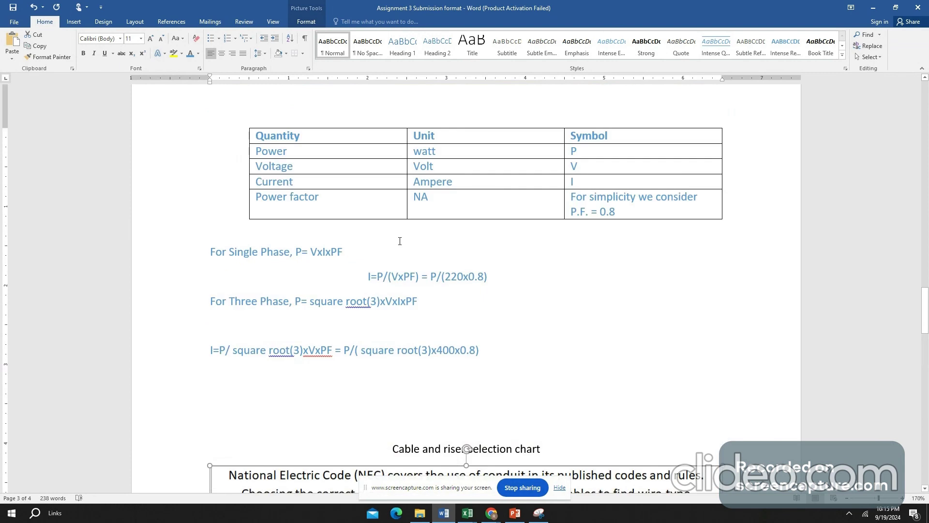
{"action": "scroll", "coordinate": [399, 240], "scroll_direction": "up", "scroll_amount": 10}
{"action": "scroll", "coordinate": [399, 236], "scroll_direction": "up", "scroll_amount": 1}
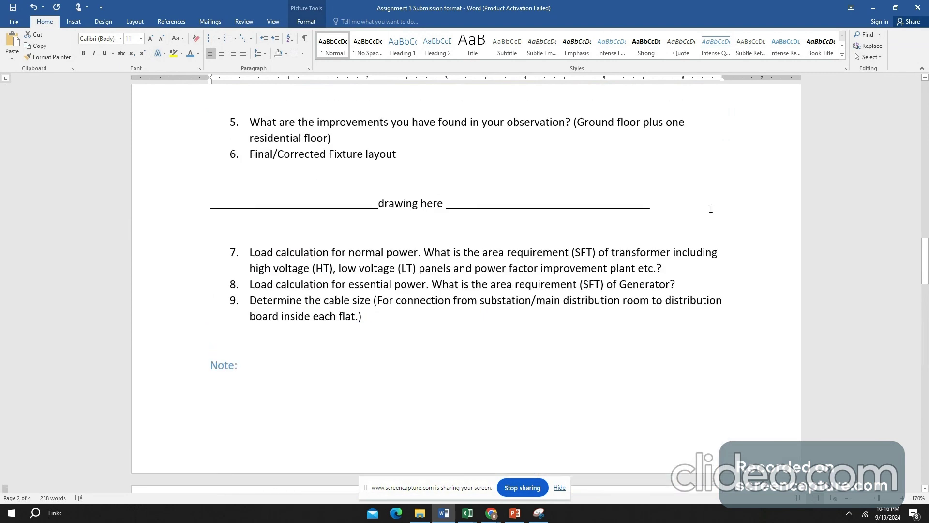
{"action": "scroll", "coordinate": [580, 211], "scroll_direction": "down", "scroll_amount": 3}
{"action": "scroll", "coordinate": [469, 214], "scroll_direction": "down", "scroll_amount": 5}
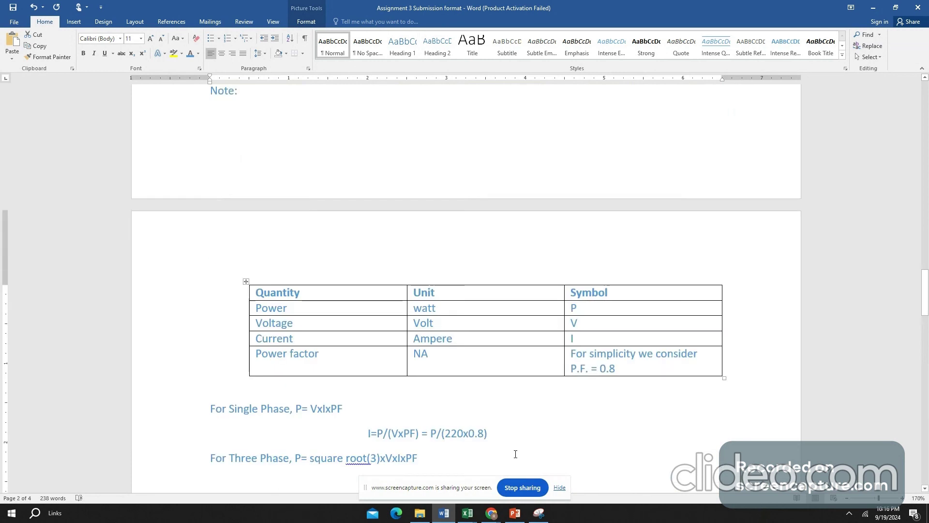
- Switch to the CHAYAPOTH_ELECTRICA_240806 workbook in Excel and examine the Type A typical floor's normal-power load table and its 3-phase and 1-phase currents
{"action": "mouse_move", "coordinate": [470, 518]}
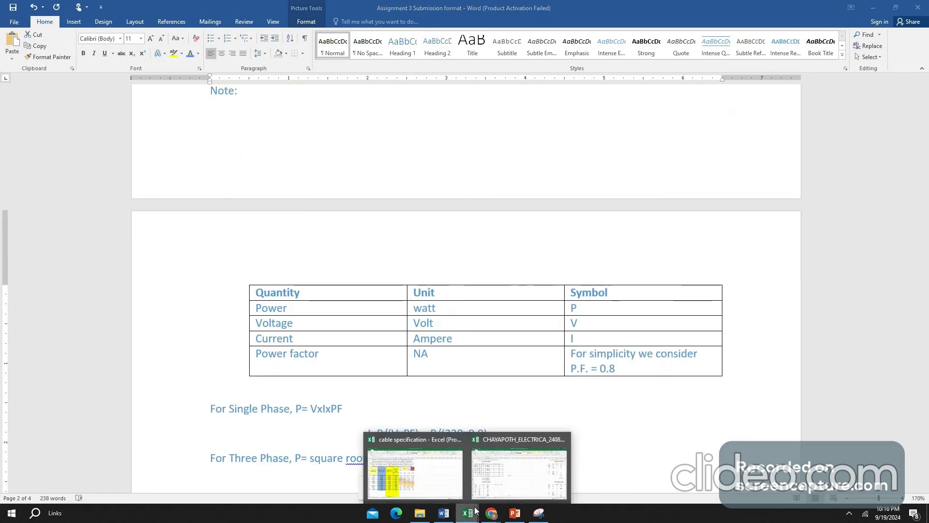
{"action": "left_click", "coordinate": [520, 479]}
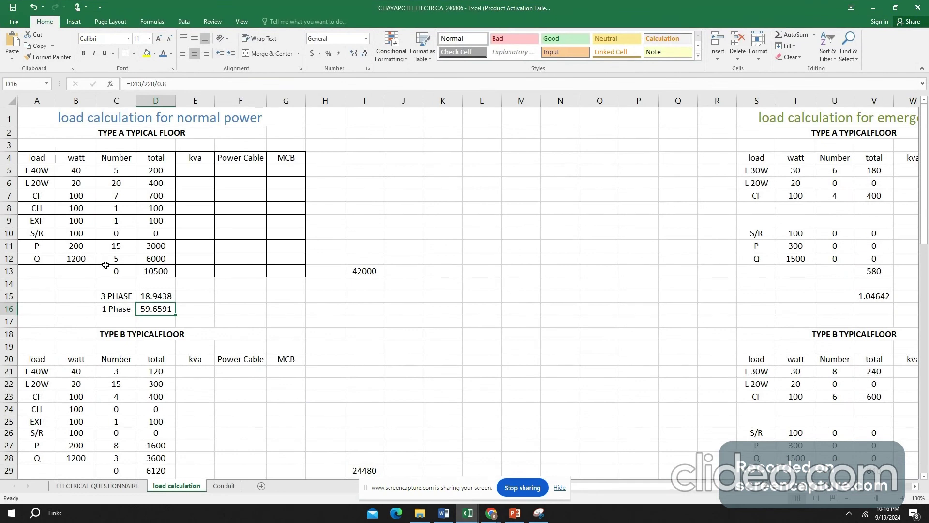
{"action": "scroll", "coordinate": [131, 255], "scroll_direction": "down", "scroll_amount": 1}
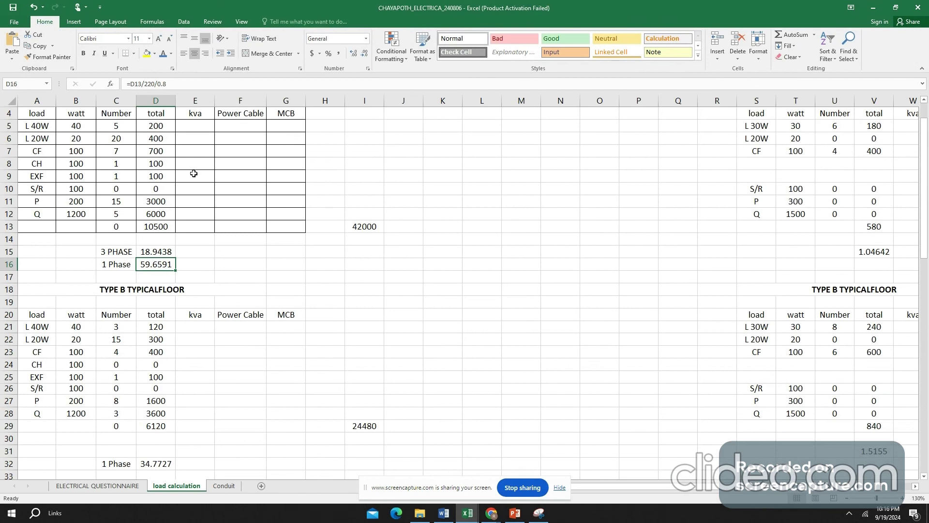
{"action": "scroll", "coordinate": [174, 232], "scroll_direction": "up", "scroll_amount": 1}
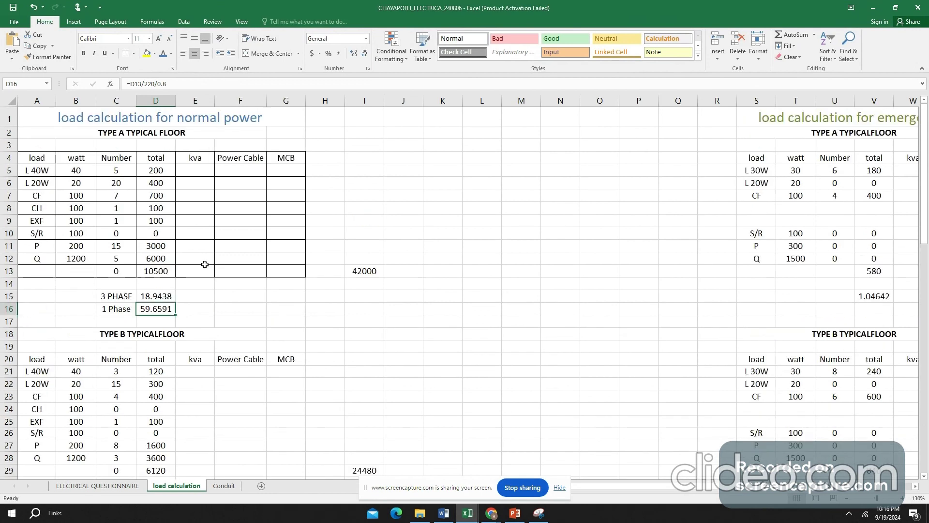
{"action": "left_click", "coordinate": [137, 124]}
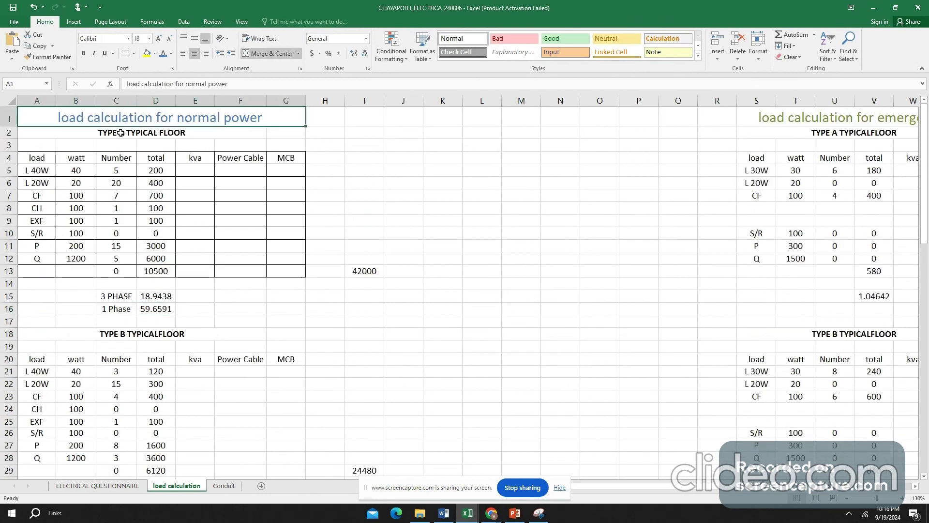
{"action": "left_click", "coordinate": [142, 135]}
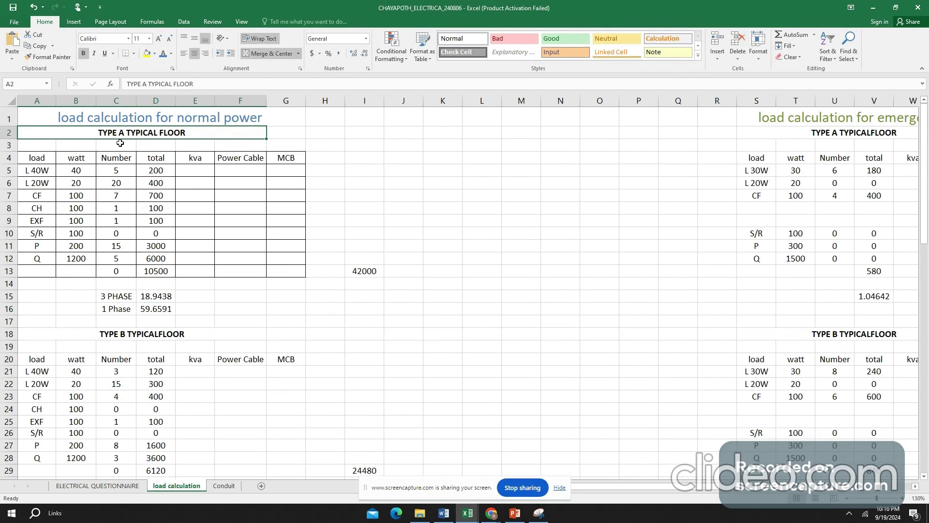
{"action": "left_click", "coordinate": [155, 296]}
{"action": "left_click_drag", "start_coordinate": [155, 300], "coordinate": [155, 309]}
- Examine the Type B typical floor's fixture numbers, total load and 1-phase current formula without changing them
{"action": "scroll", "coordinate": [193, 196], "scroll_direction": "down", "scroll_amount": 2}
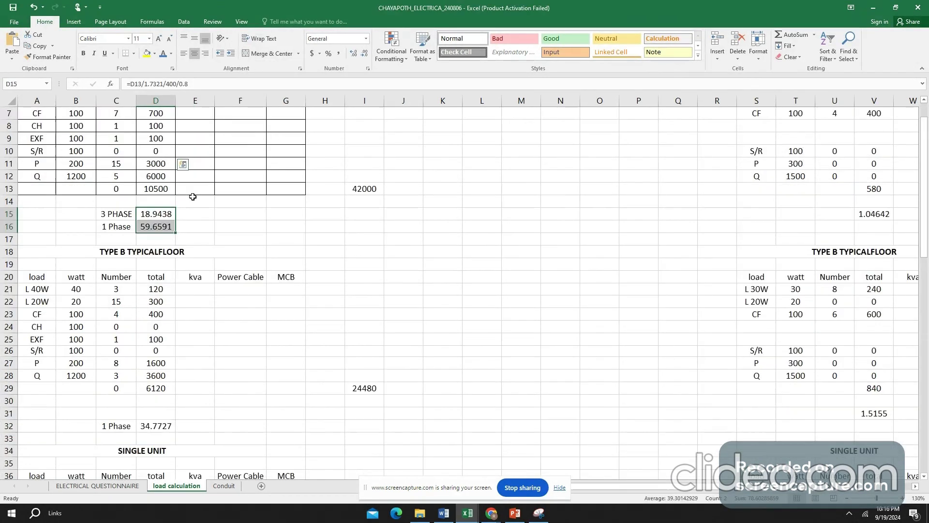
{"action": "scroll", "coordinate": [193, 196], "scroll_direction": "down", "scroll_amount": 2}
{"action": "left_click", "coordinate": [111, 180]}
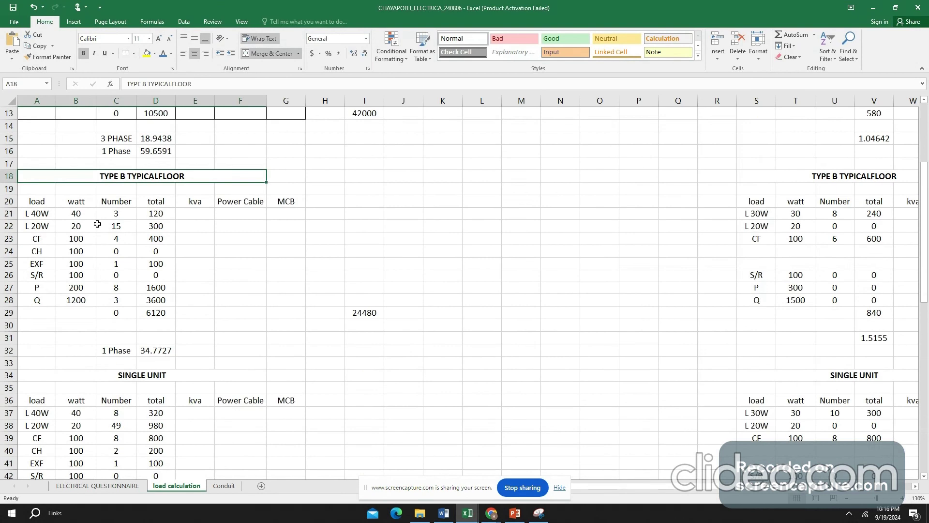
{"action": "left_click_drag", "start_coordinate": [104, 214], "coordinate": [109, 319]}
{"action": "left_click", "coordinate": [162, 319]}
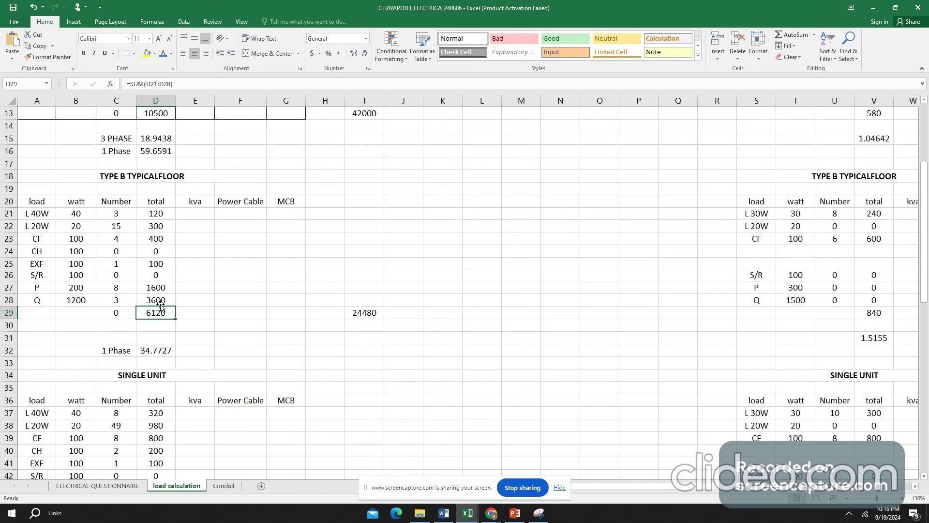
{"action": "double_click", "coordinate": [153, 350]}
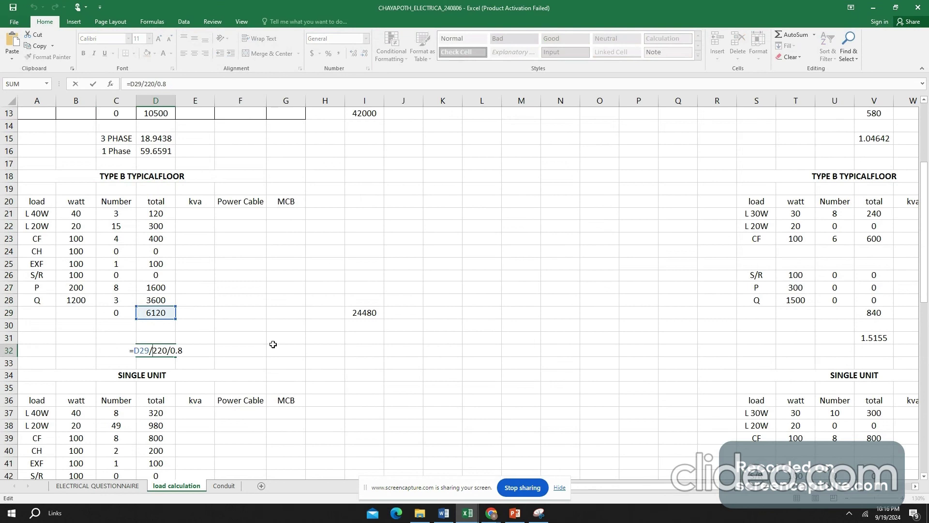
{"action": "key", "text": "Escape"}
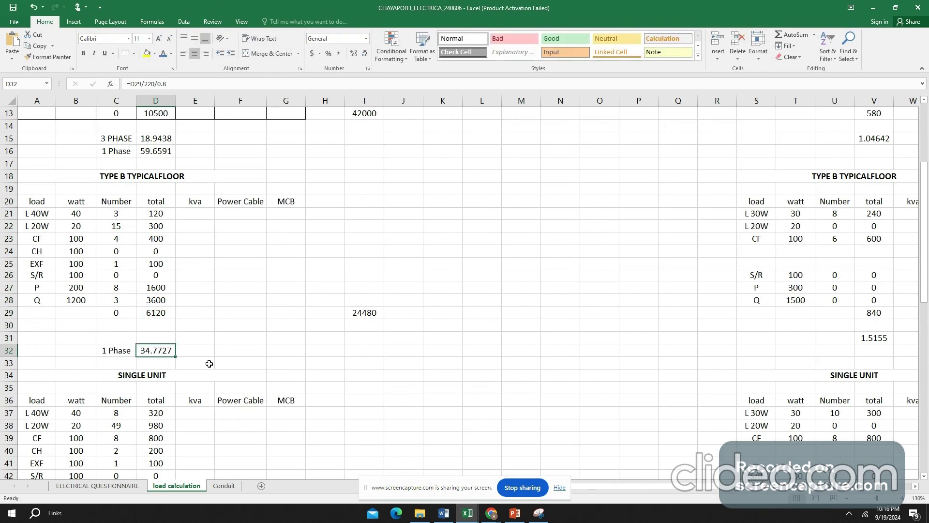
- Switch to the cable specification workbook and check the 10 mm² conductor's three-cable area against the NEC rule and the 40% fill of a 1 inch conduit
{"action": "mouse_move", "coordinate": [470, 517]}
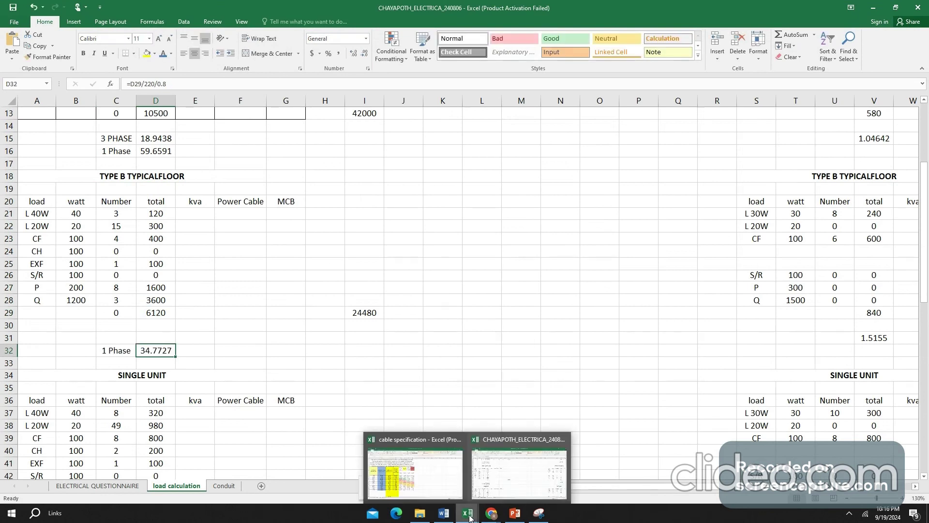
{"action": "left_click", "coordinate": [434, 483]}
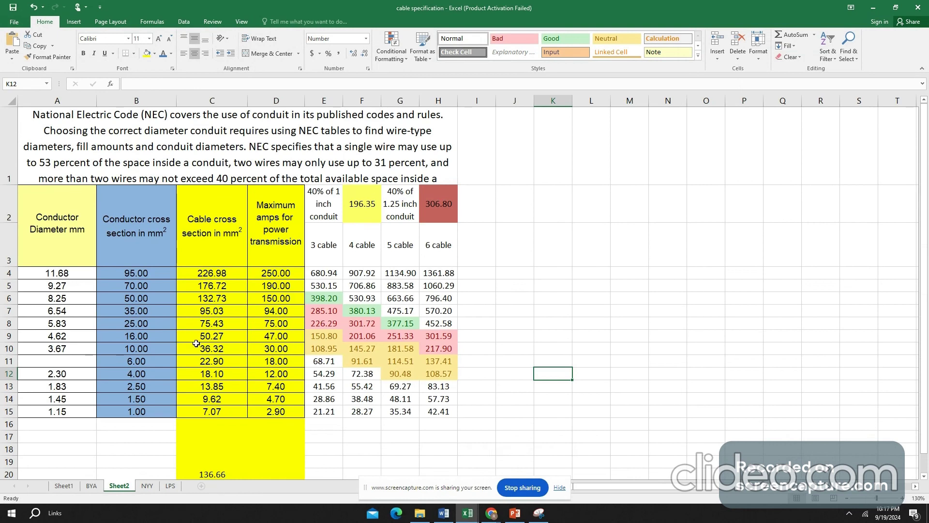
{"action": "left_click", "coordinate": [222, 349]}
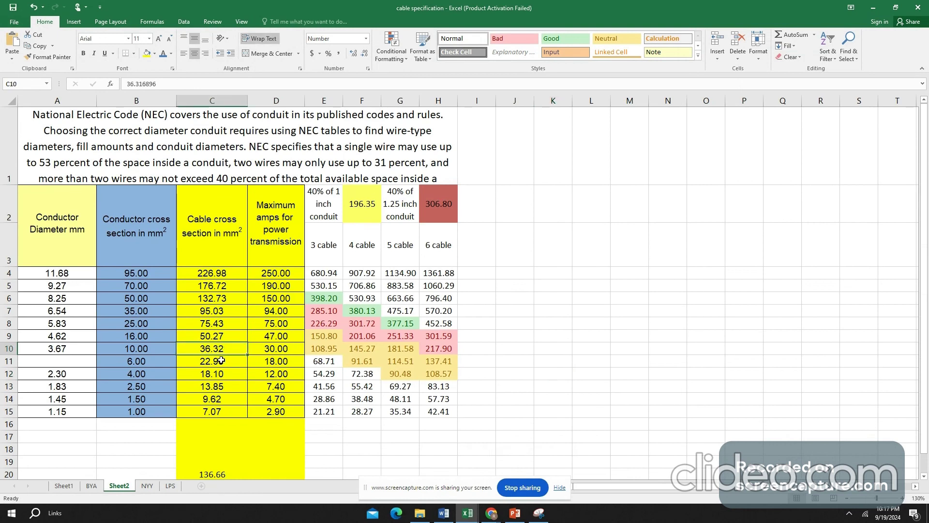
{"action": "left_click", "coordinate": [333, 351]}
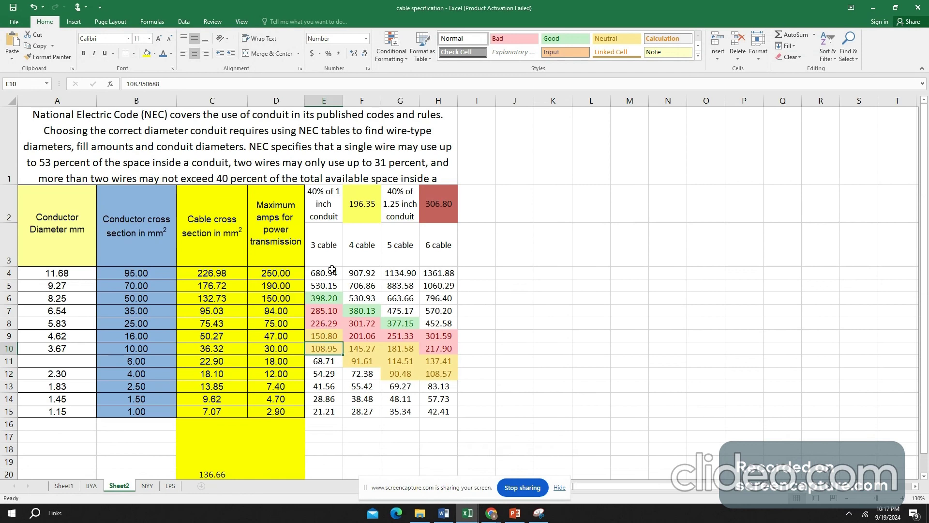
{"action": "left_click", "coordinate": [326, 209]}
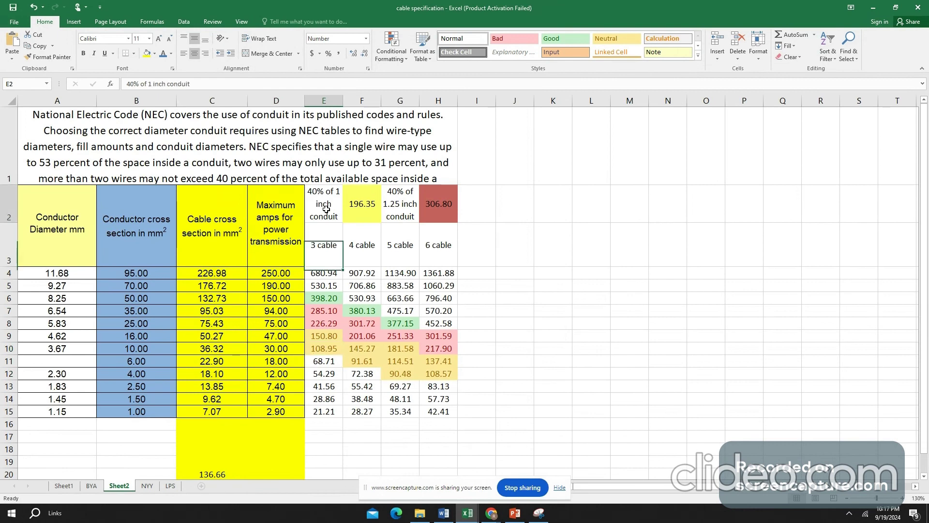
{"action": "left_click", "coordinate": [365, 204]}
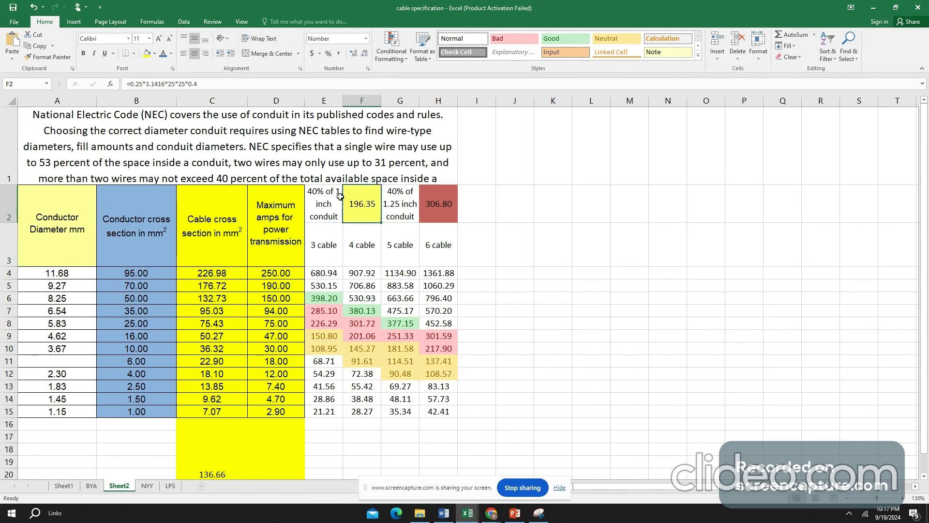
{"action": "left_click", "coordinate": [284, 142]}
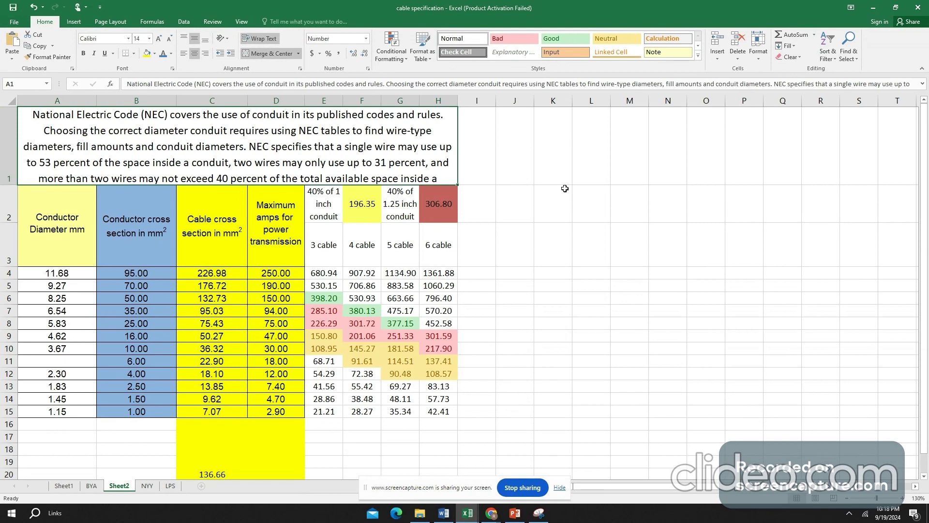
{"action": "left_click", "coordinate": [326, 206]}
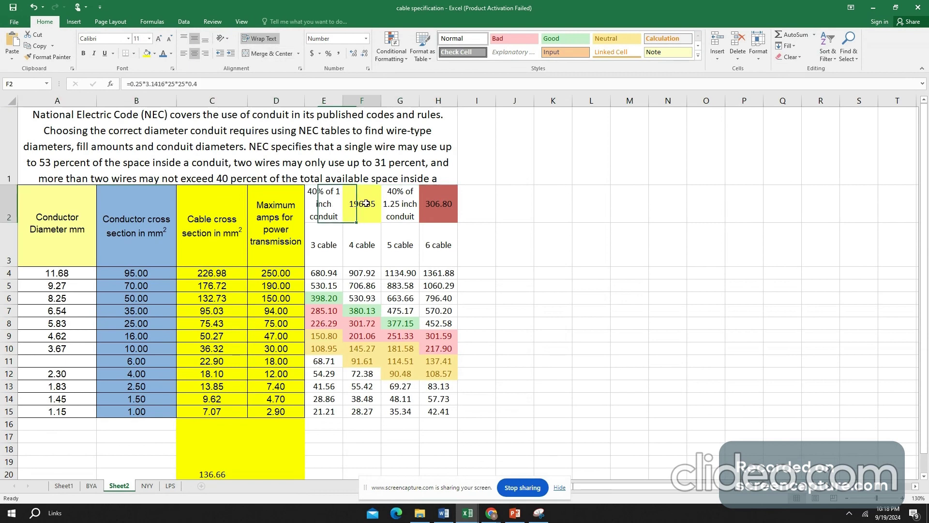
{"action": "left_click", "coordinate": [377, 204]}
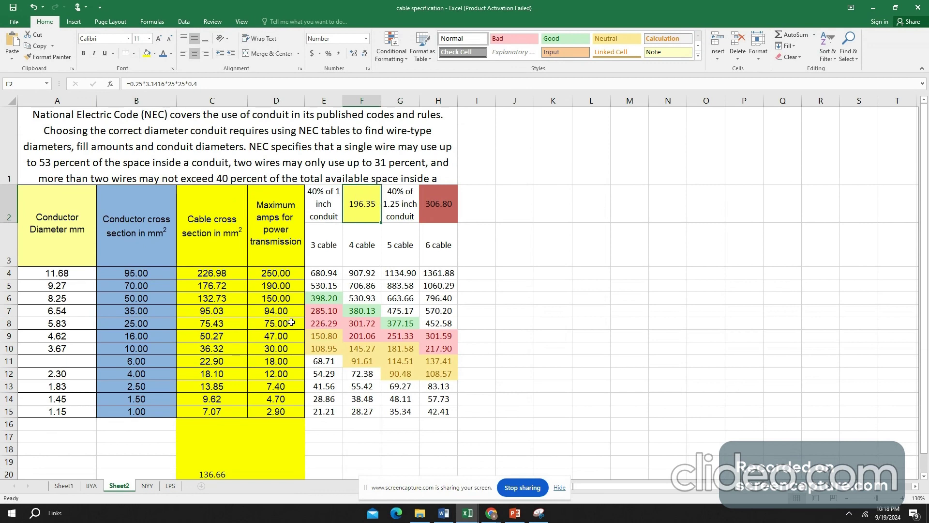
- Compare the 10 mm² and 2.5 mm² conductor rows, selecting their three-cable areas together in cells E10 and E13
{"action": "left_click", "coordinate": [126, 351]}
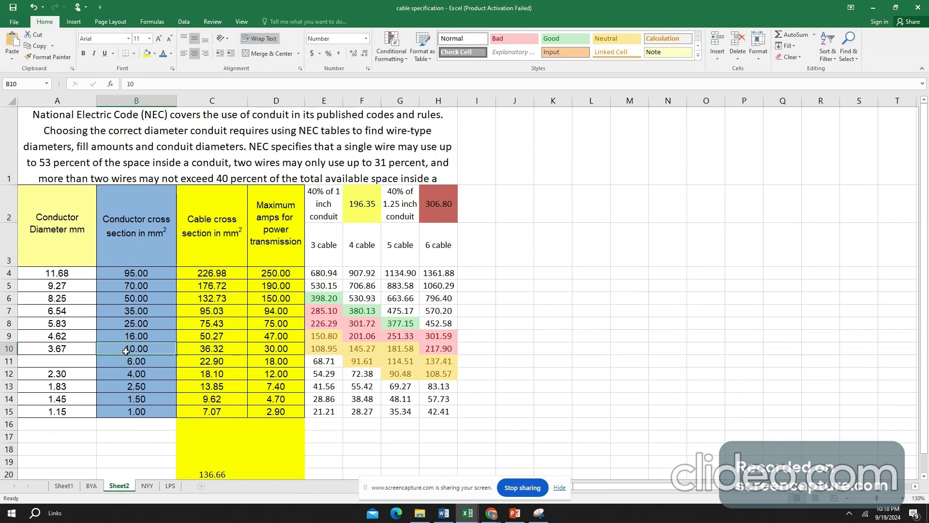
{"action": "left_click", "coordinate": [3, 349]}
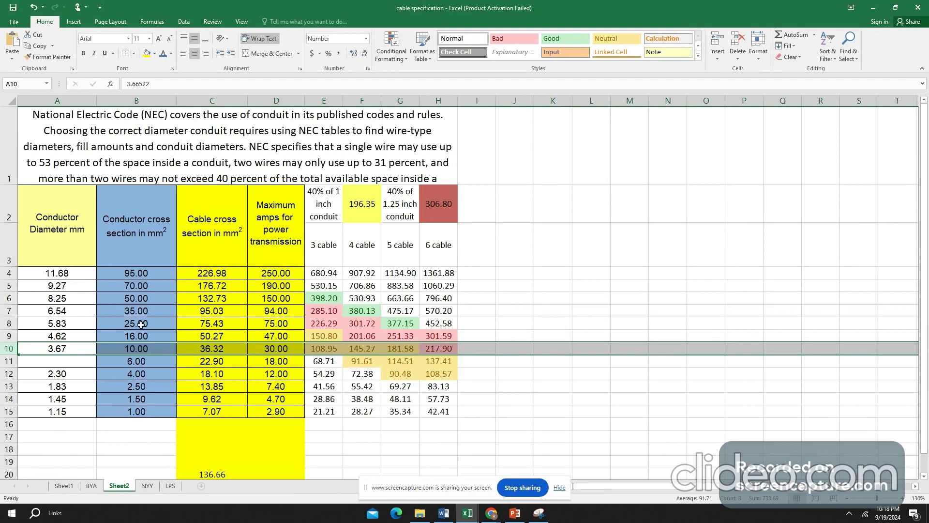
{"action": "left_click", "coordinate": [148, 386]}
{"action": "left_click", "coordinate": [334, 388]}
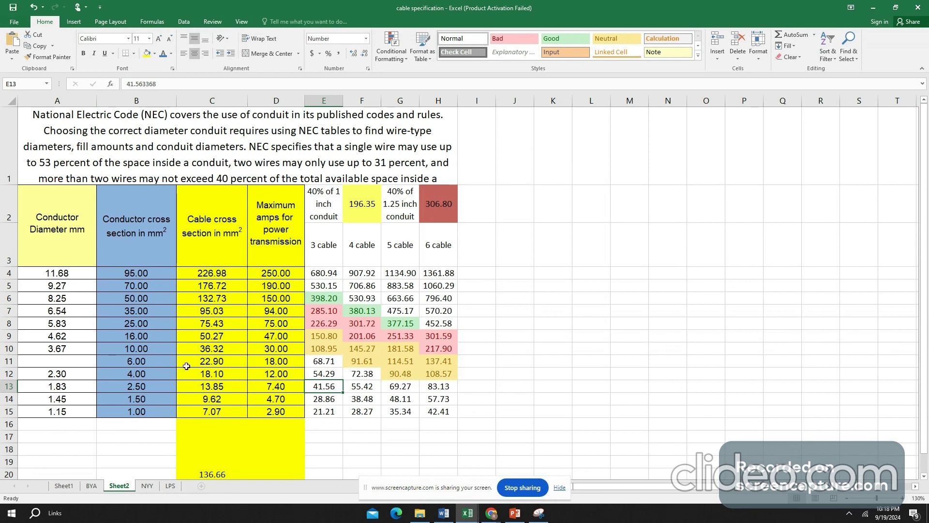
{"action": "left_click", "coordinate": [328, 348]}
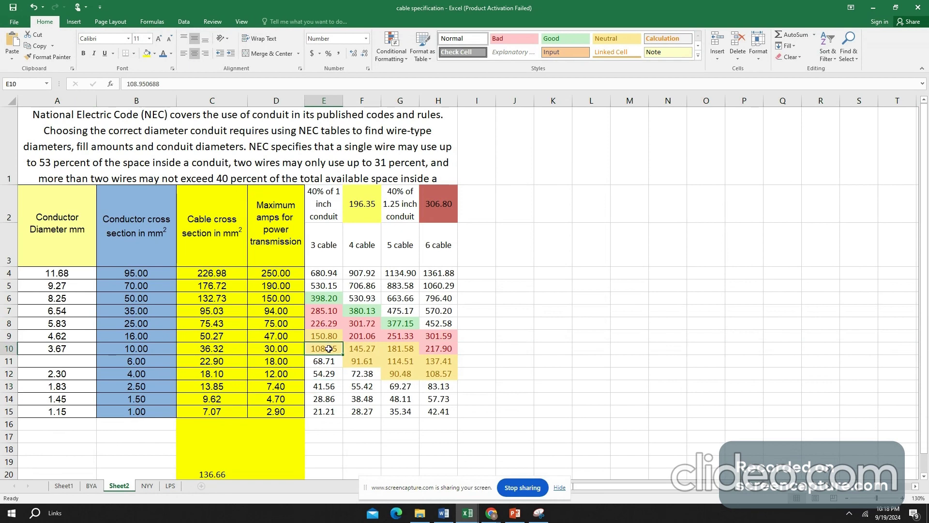
{"action": "left_click", "coordinate": [334, 387], "text": "ctrl"}
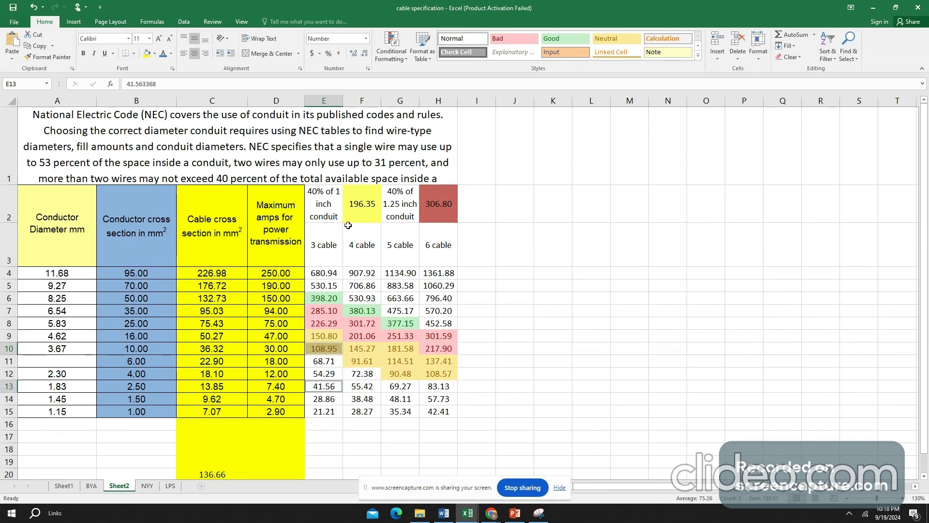
- Compare the three-cable areas of the 10 mm² and 2.5 mm² conductors with the 40% fill of a 1 inch conduit in cell F2
{"action": "left_click", "coordinate": [358, 201]}
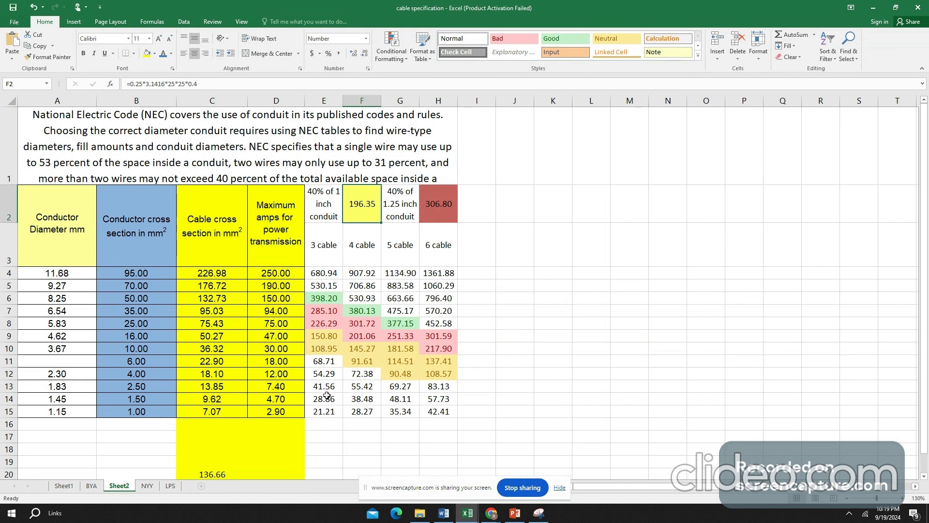
{"action": "left_click", "coordinate": [331, 353]}
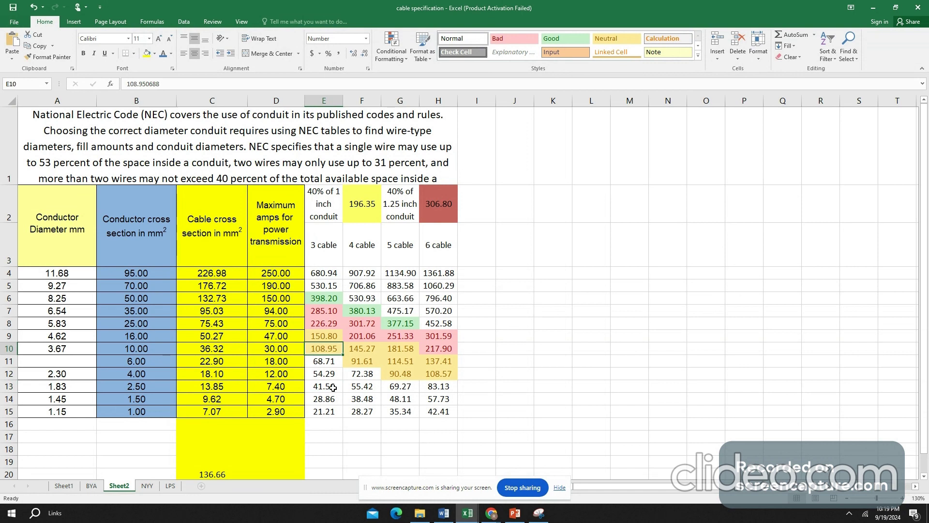
{"action": "left_click_drag", "start_coordinate": [329, 342], "coordinate": [329, 345]}
{"action": "left_click", "coordinate": [324, 385]}
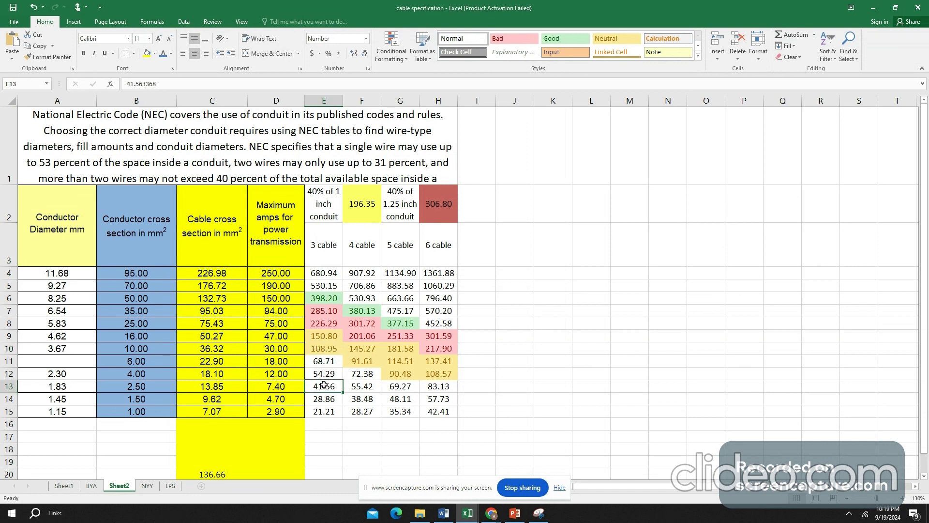
{"action": "left_click", "coordinate": [333, 348]}
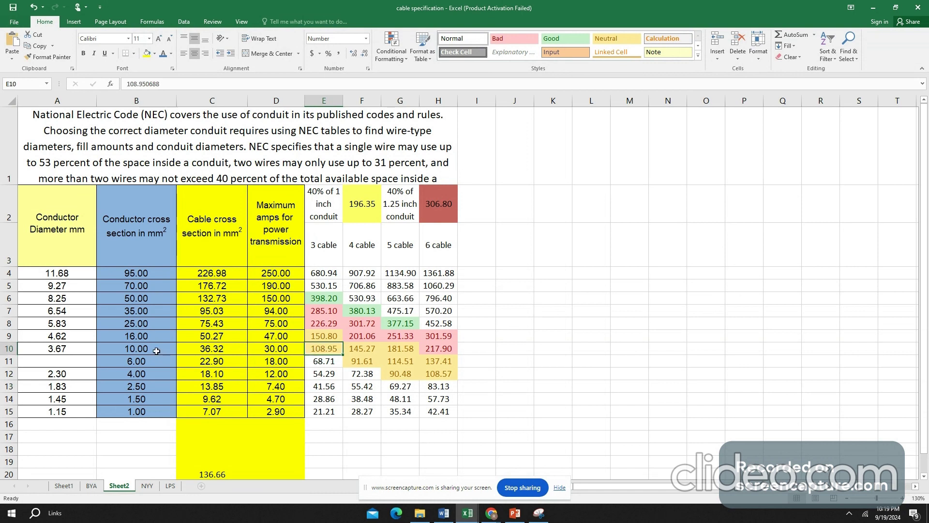
{"action": "left_click", "coordinate": [334, 390]}
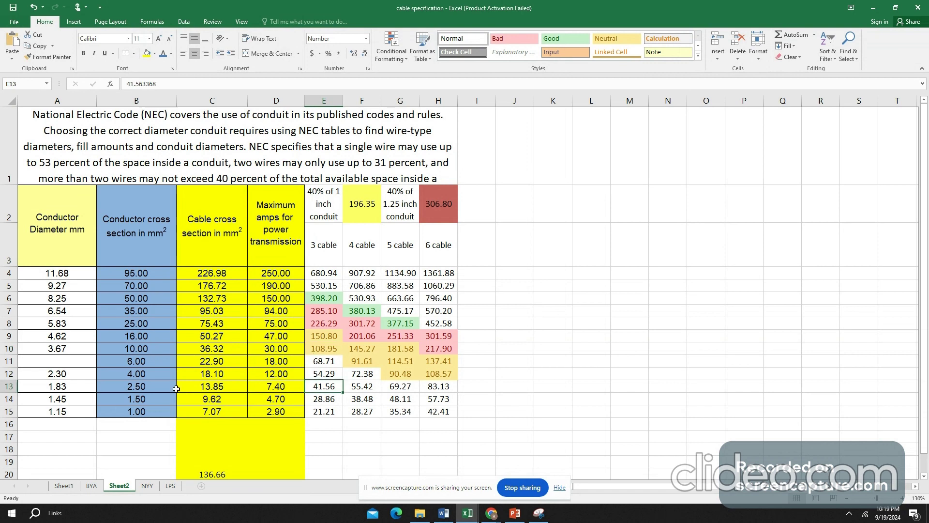
{"action": "left_click", "coordinate": [140, 388]}
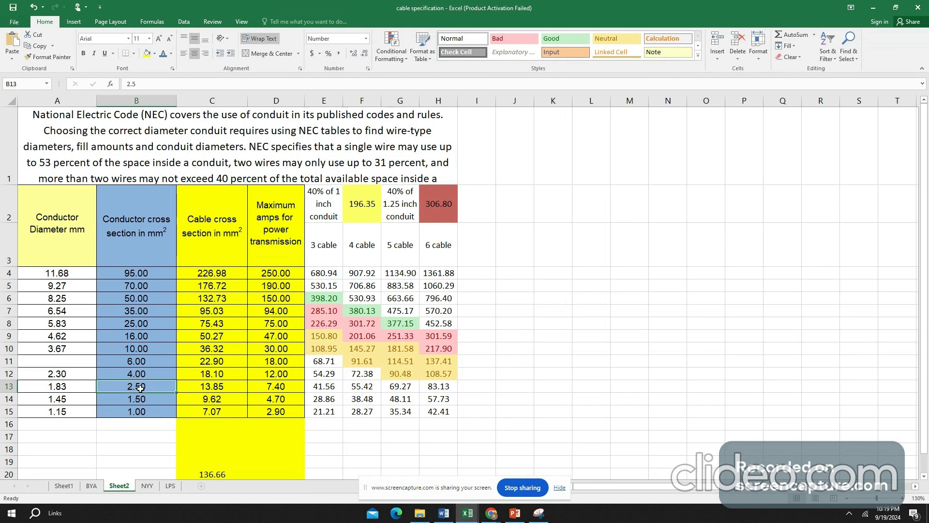
{"action": "left_click", "coordinate": [331, 387]}
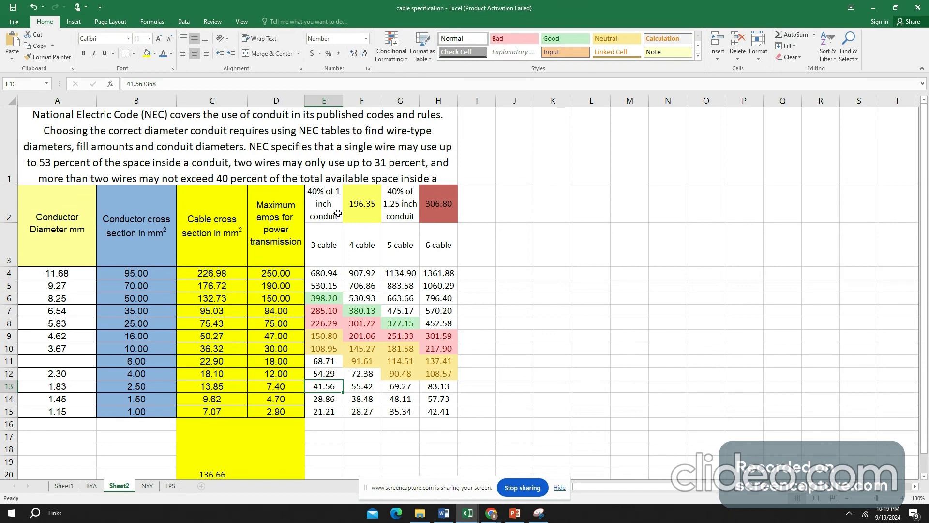
{"action": "left_click", "coordinate": [363, 207]}
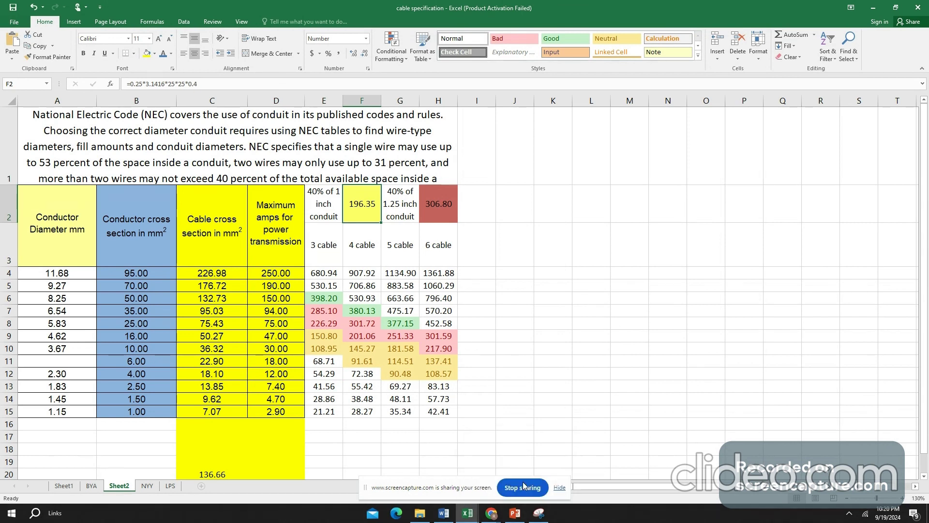
- Switch to the Assignment 3 Submission format document in Word and review the phase formulas, cable chart and item 10 on cable tray layout
{"action": "left_click", "coordinate": [445, 514]}
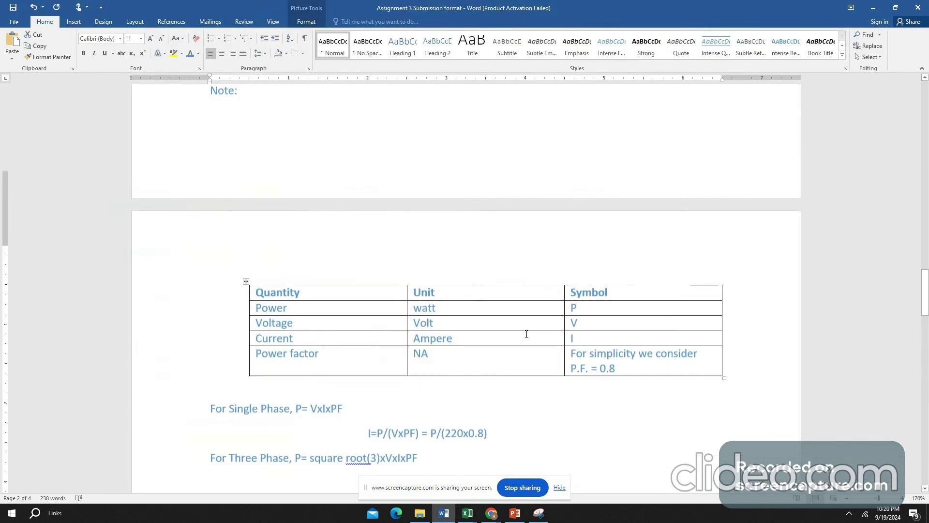
{"action": "scroll", "coordinate": [526, 334], "scroll_direction": "down", "scroll_amount": 6}
{"action": "scroll", "coordinate": [520, 322], "scroll_direction": "down", "scroll_amount": 4}
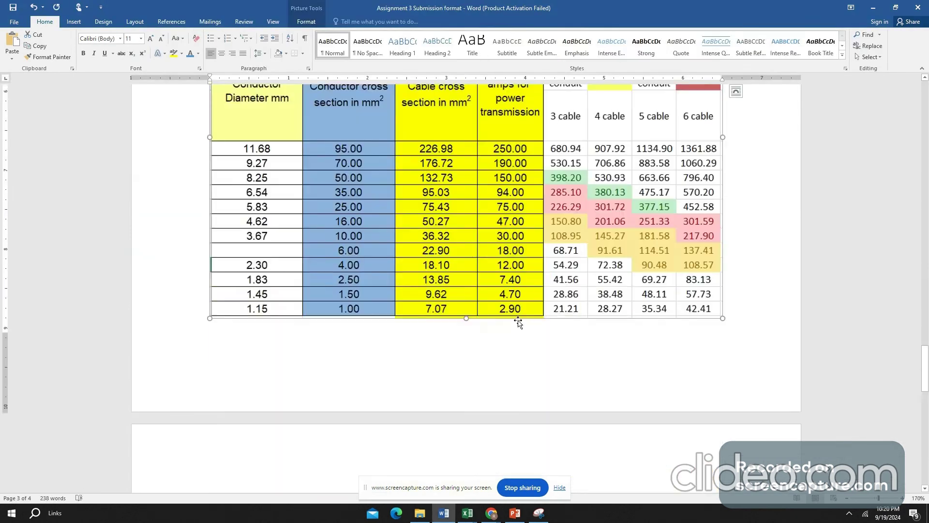
{"action": "scroll", "coordinate": [518, 322], "scroll_direction": "down", "scroll_amount": 5}
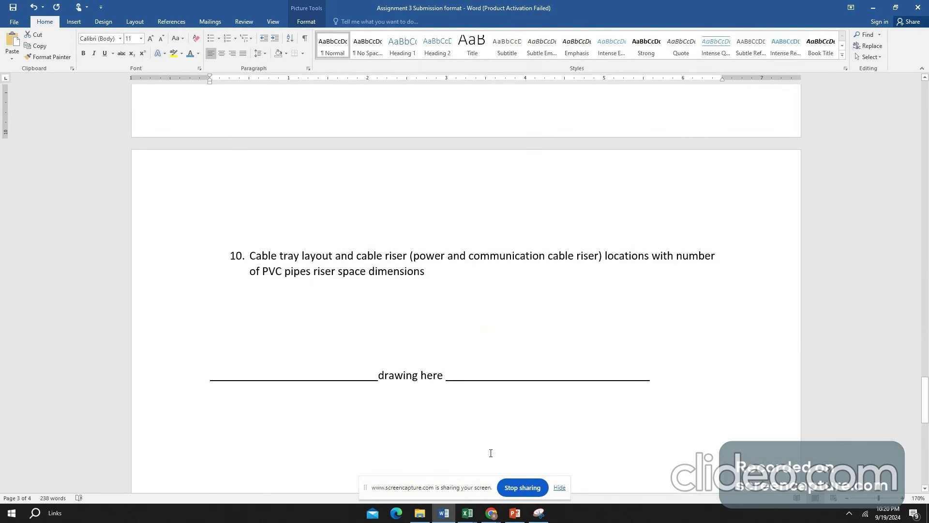
- Switch to the CHAYAPOTH_ELECTRICA_240806 workbook in Excel and inspect the Type A floor's total load in D13 and its multiplication formula in I13
{"action": "mouse_move", "coordinate": [467, 514]}
{"action": "left_click", "coordinate": [513, 472]}
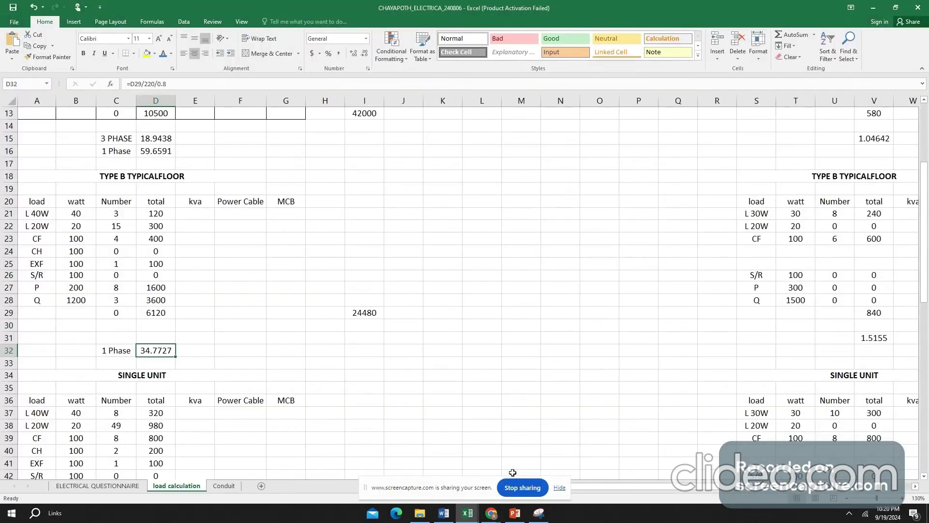
{"action": "scroll", "coordinate": [190, 208], "scroll_direction": "up", "scroll_amount": 3}
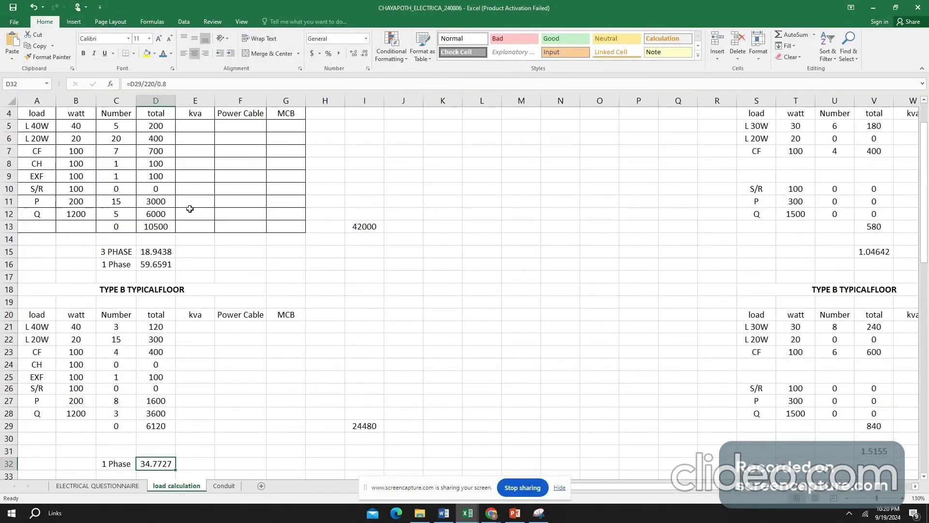
{"action": "scroll", "coordinate": [189, 209], "scroll_direction": "up", "scroll_amount": 1}
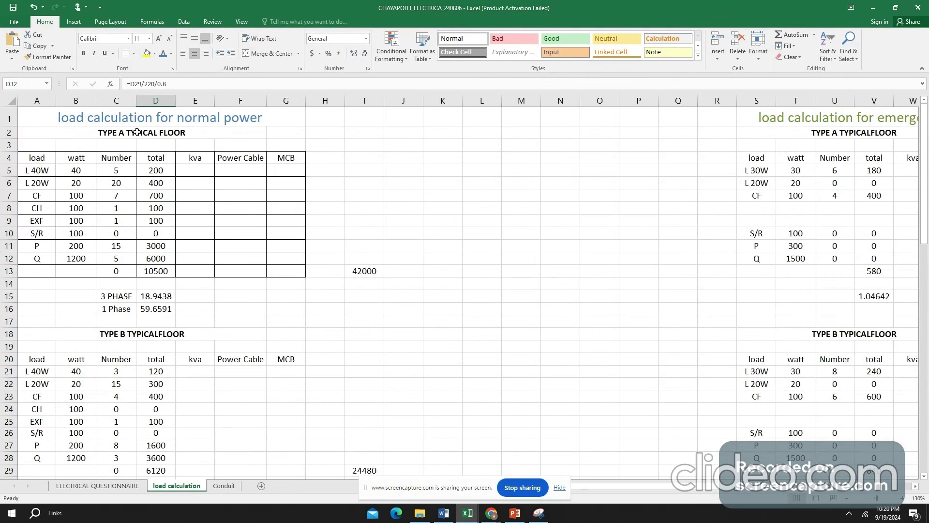
{"action": "left_click", "coordinate": [153, 272]}
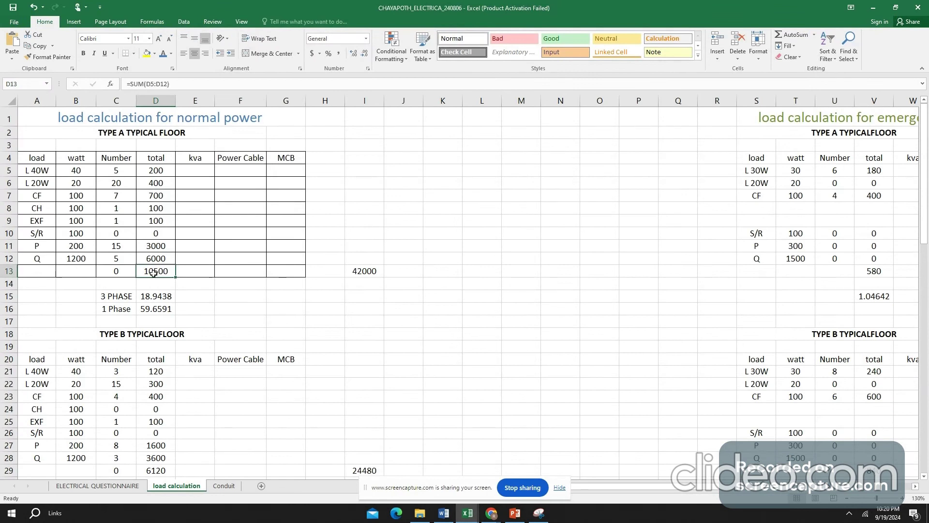
{"action": "double_click", "coordinate": [356, 272]}
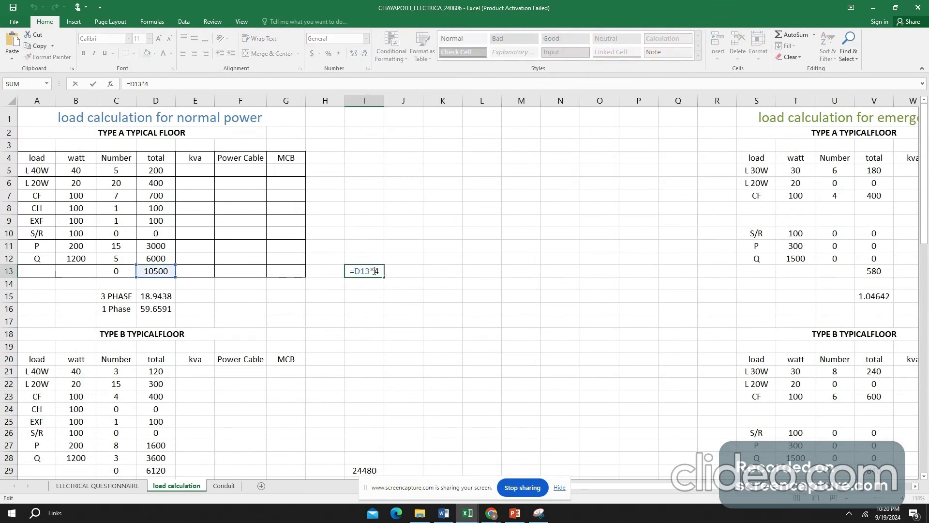
{"action": "key", "text": "Escape"}
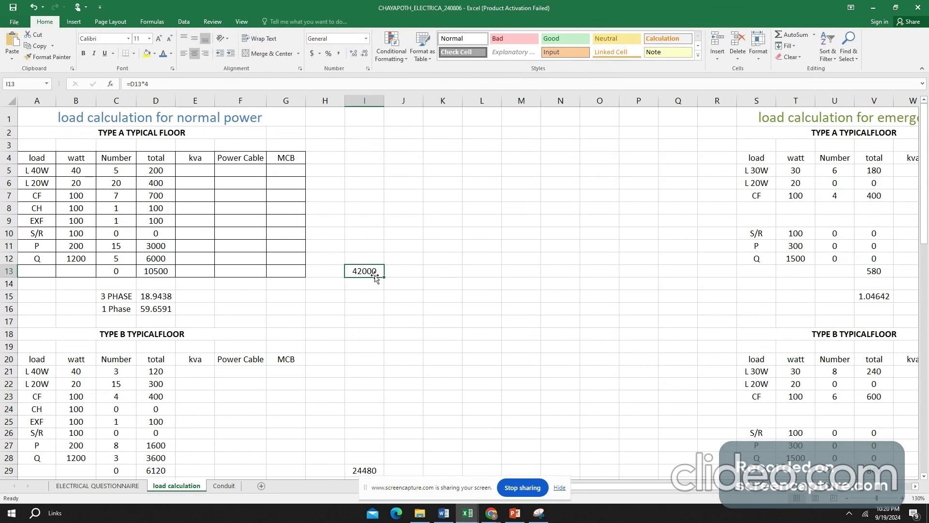
- Inspect the Type B floor's load sum in D29 and its multiplication formula in I29 without changing them
{"action": "scroll", "coordinate": [364, 285], "scroll_direction": "down", "scroll_amount": 3}
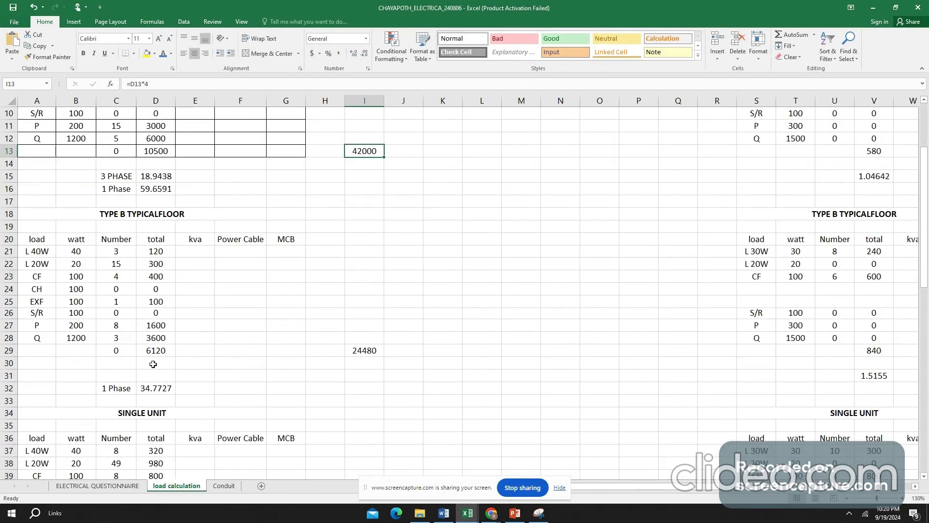
{"action": "double_click", "coordinate": [184, 351]}
{"action": "key", "text": "Escape"}
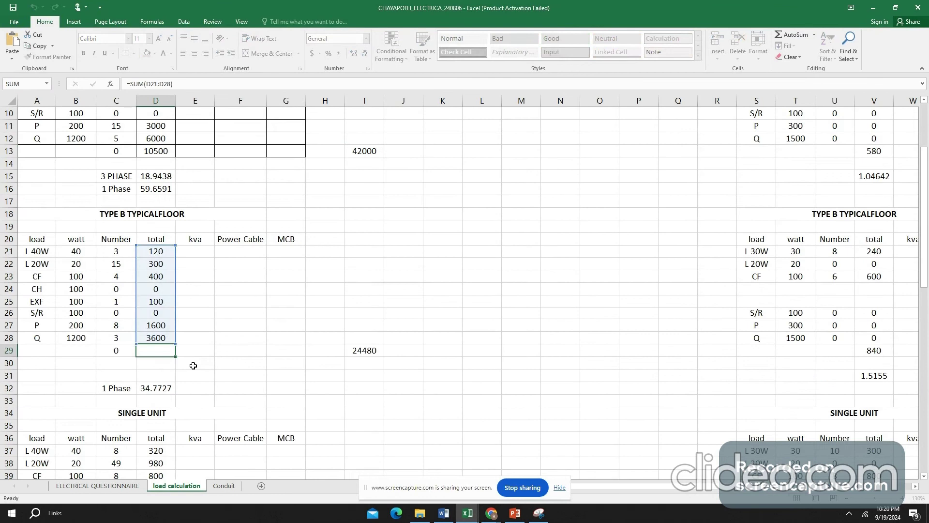
{"action": "key", "text": "Escape"}
{"action": "double_click", "coordinate": [371, 350]}
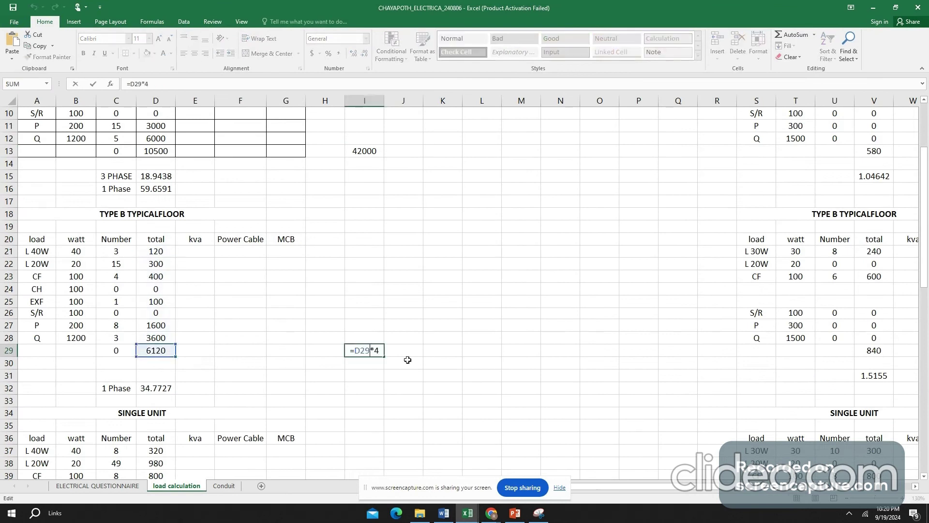
{"action": "key", "text": "Escape"}
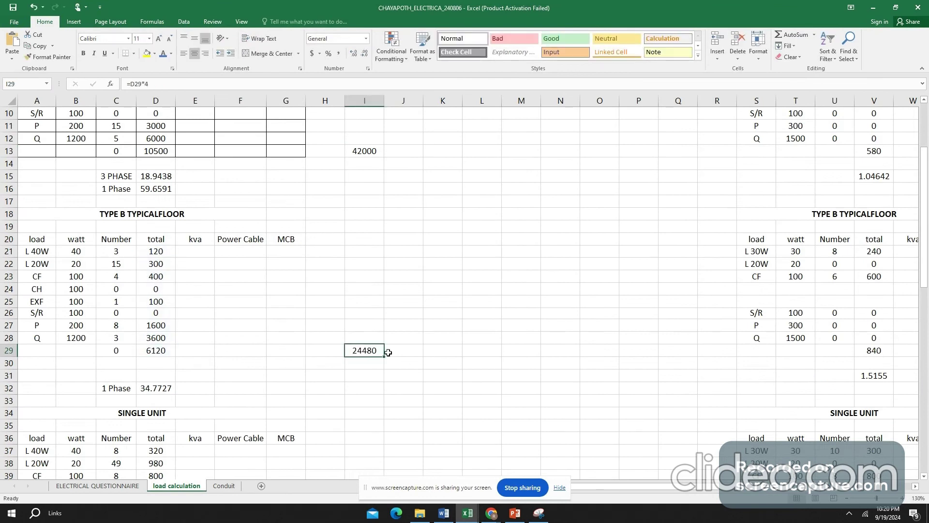
- Examine the Single Unit table's total load, its current formula in D47 and the multiplied load formula in I45
{"action": "scroll", "coordinate": [378, 352], "scroll_direction": "down", "scroll_amount": 1}
{"action": "scroll", "coordinate": [378, 352], "scroll_direction": "down", "scroll_amount": 2}
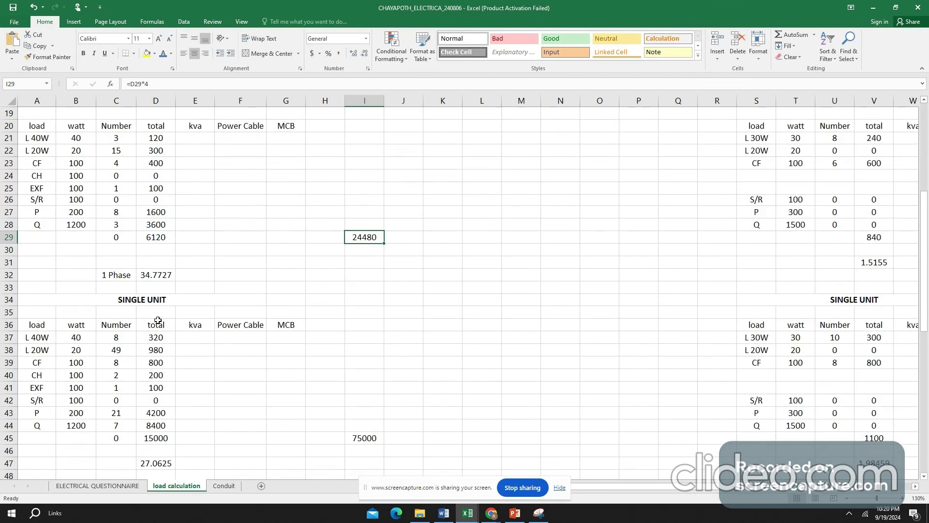
{"action": "scroll", "coordinate": [158, 320], "scroll_direction": "down", "scroll_amount": 2}
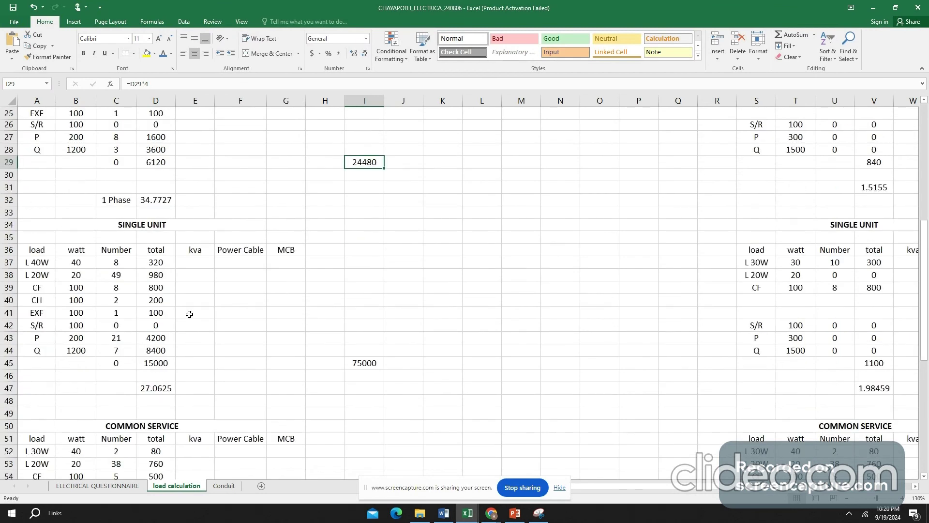
{"action": "left_click", "coordinate": [159, 369]}
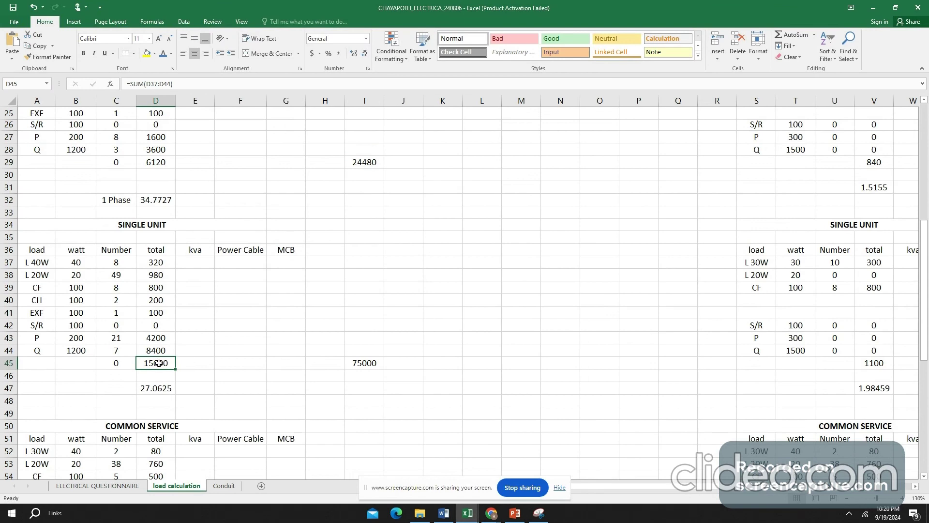
{"action": "left_click", "coordinate": [161, 389]}
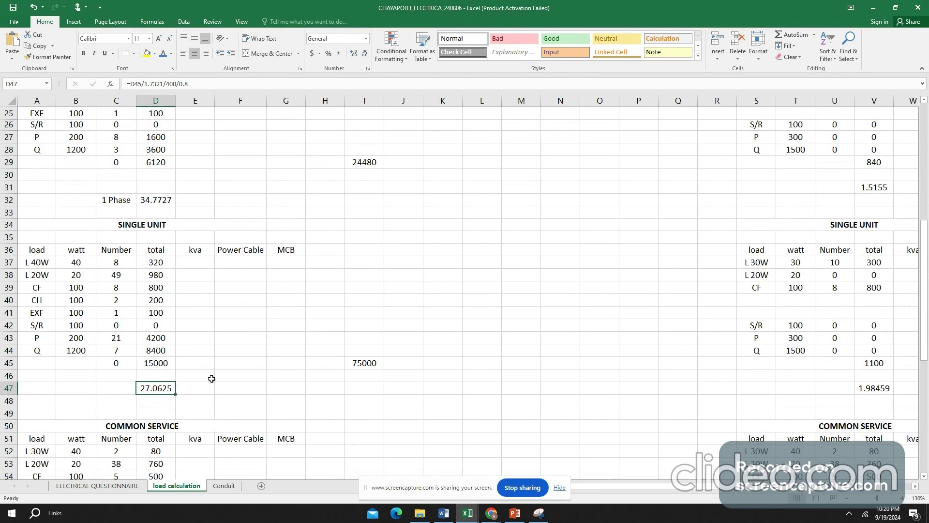
{"action": "left_click", "coordinate": [165, 361]}
{"action": "left_click", "coordinate": [370, 363]}
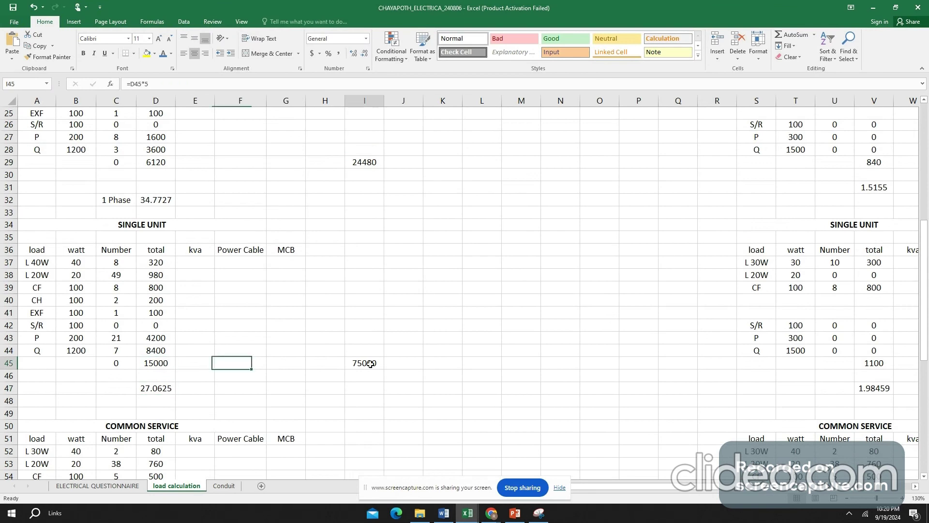
{"action": "double_click", "coordinate": [370, 363]}
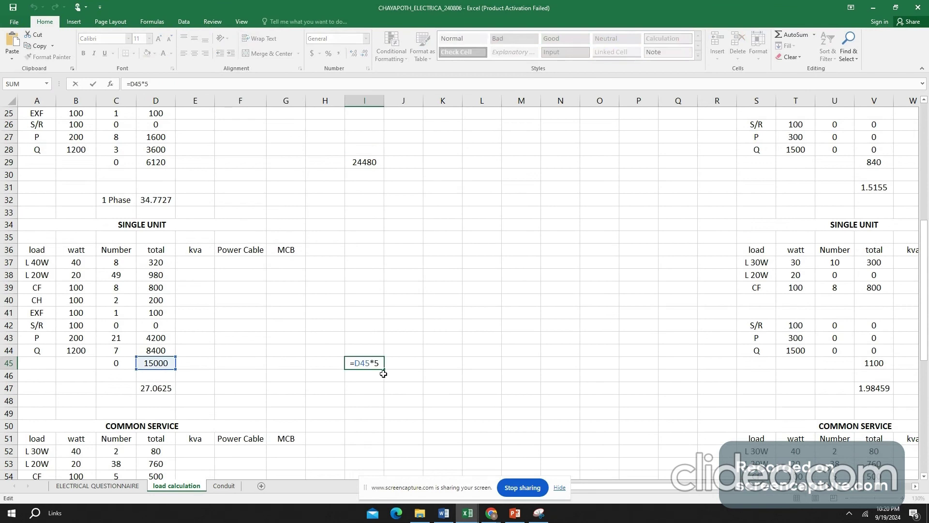
{"action": "left_click", "coordinate": [418, 367]}
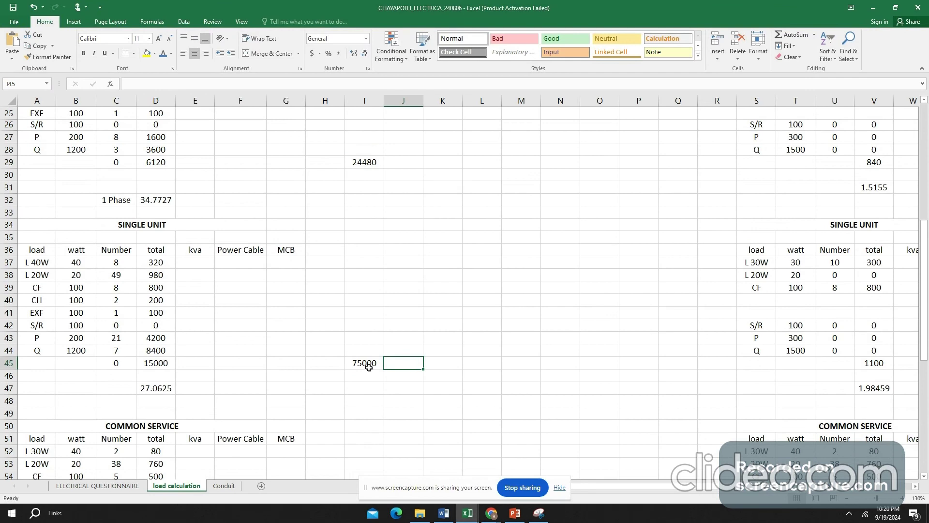
- Examine the Common Service table's lift load in D61 and the two water pump loads in D63 and D64
{"action": "scroll", "coordinate": [370, 367], "scroll_direction": "down", "scroll_amount": 4}
{"action": "scroll", "coordinate": [372, 367], "scroll_direction": "down", "scroll_amount": 2}
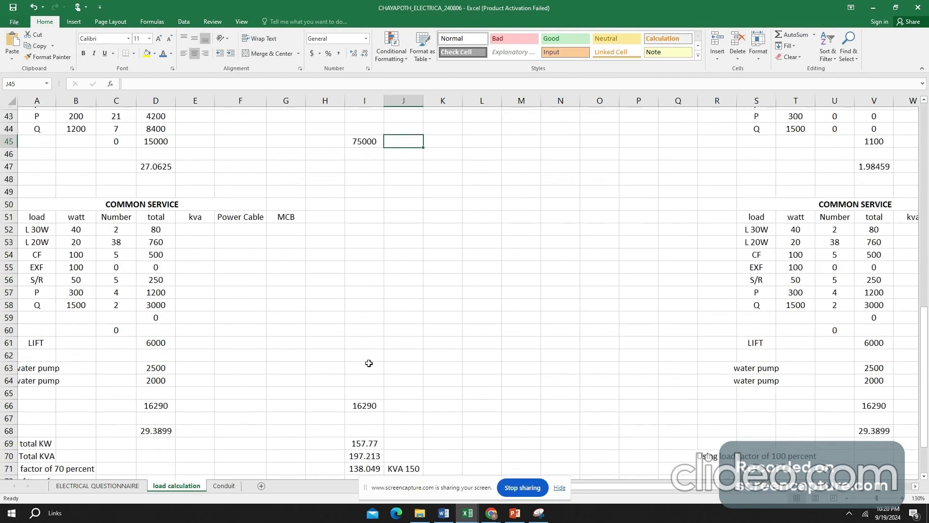
{"action": "scroll", "coordinate": [369, 363], "scroll_direction": "down", "scroll_amount": 2}
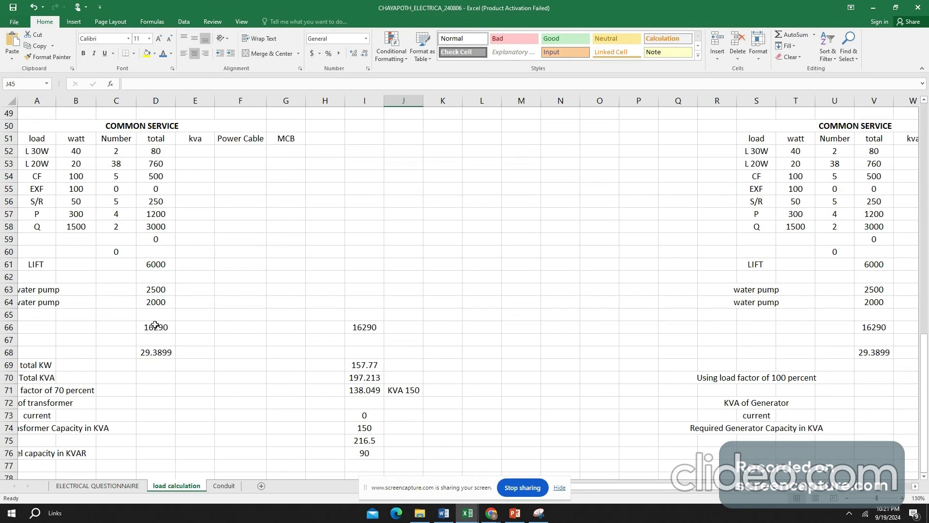
{"action": "left_click", "coordinate": [172, 267]}
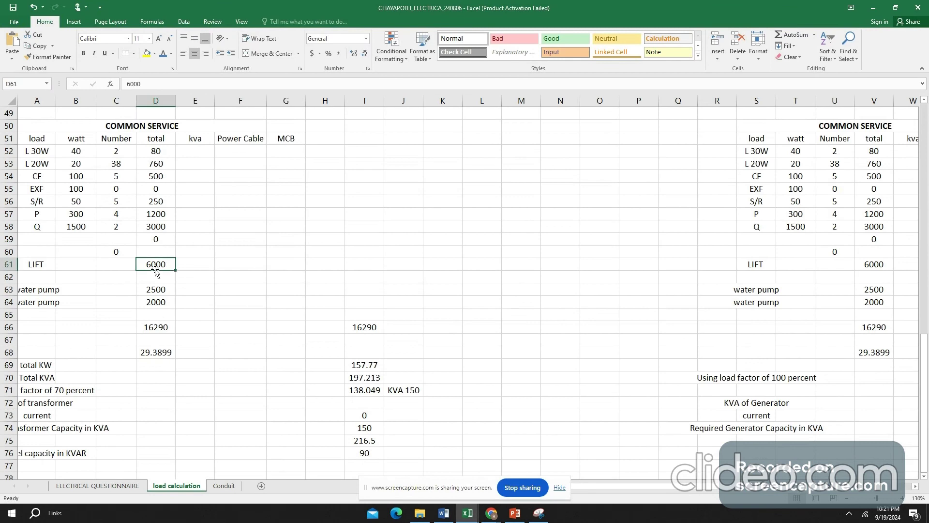
{"action": "left_click_drag", "start_coordinate": [162, 293], "coordinate": [170, 304]}
{"action": "left_click", "coordinate": [162, 292]}
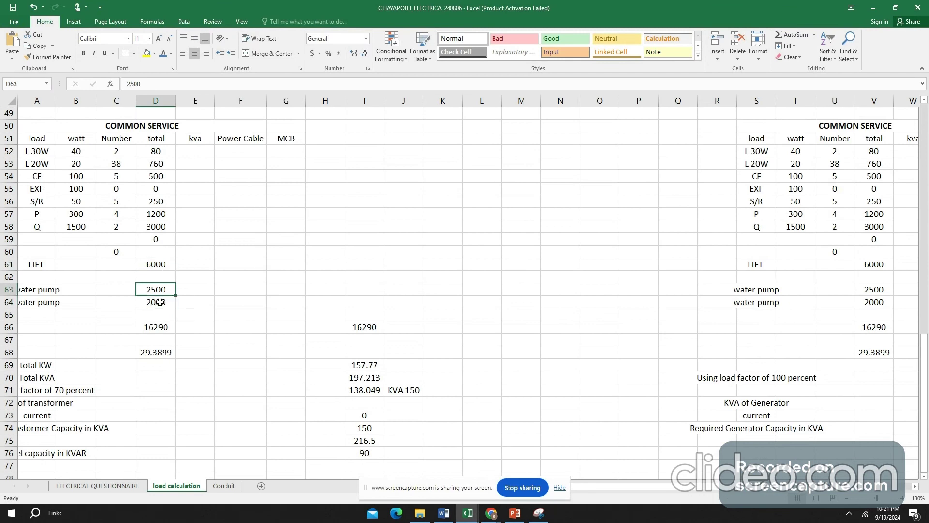
{"action": "left_click", "coordinate": [160, 302]}
- Inspect the Common Service load sum in D66 and its multiplication formula in I66 without changing them
{"action": "left_click", "coordinate": [158, 326]}
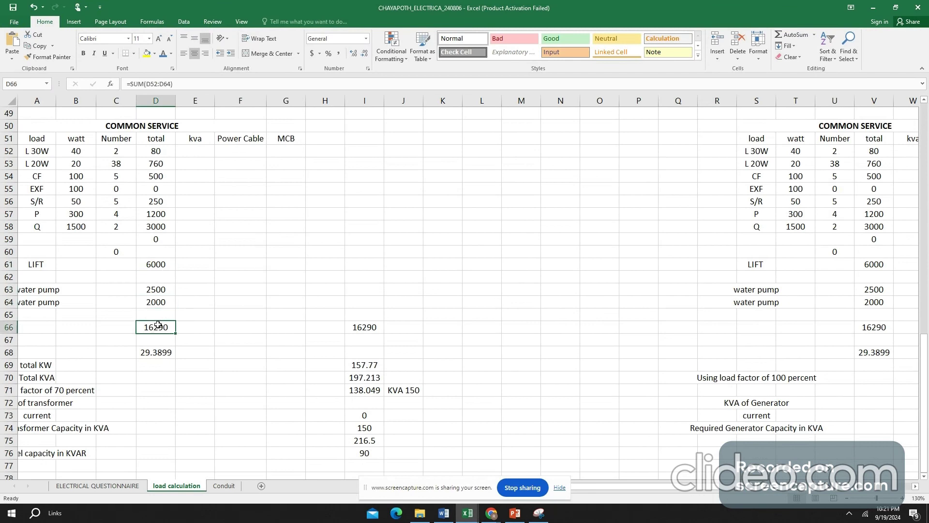
{"action": "double_click", "coordinate": [158, 325]}
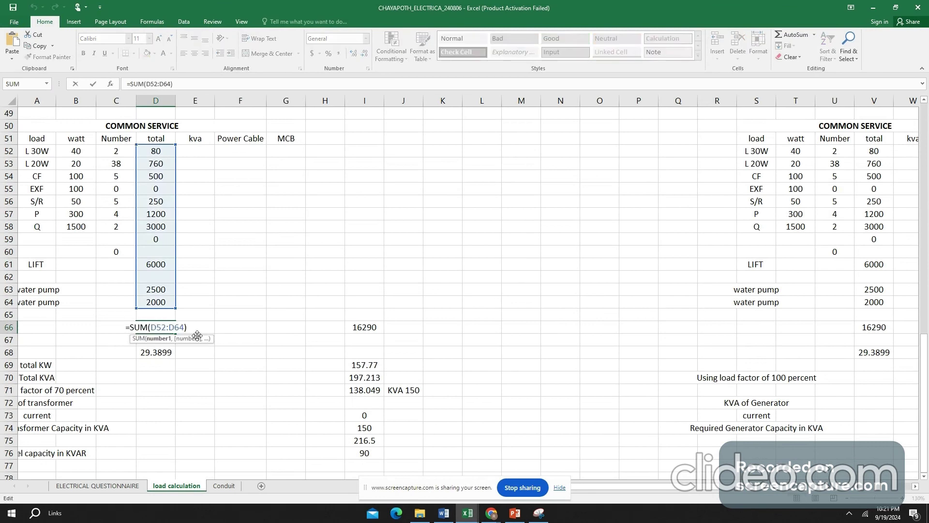
{"action": "key", "text": "Escape"}
{"action": "double_click", "coordinate": [370, 329]}
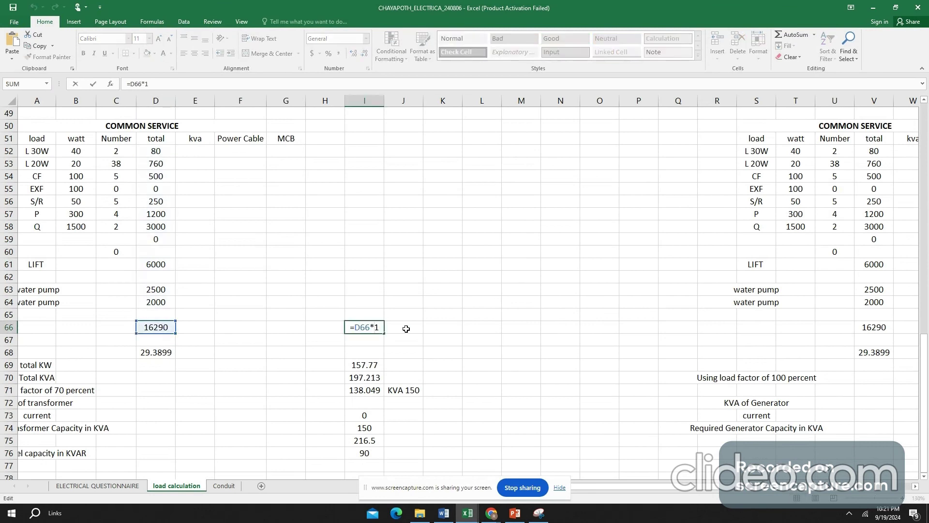
{"action": "key", "text": "Escape"}
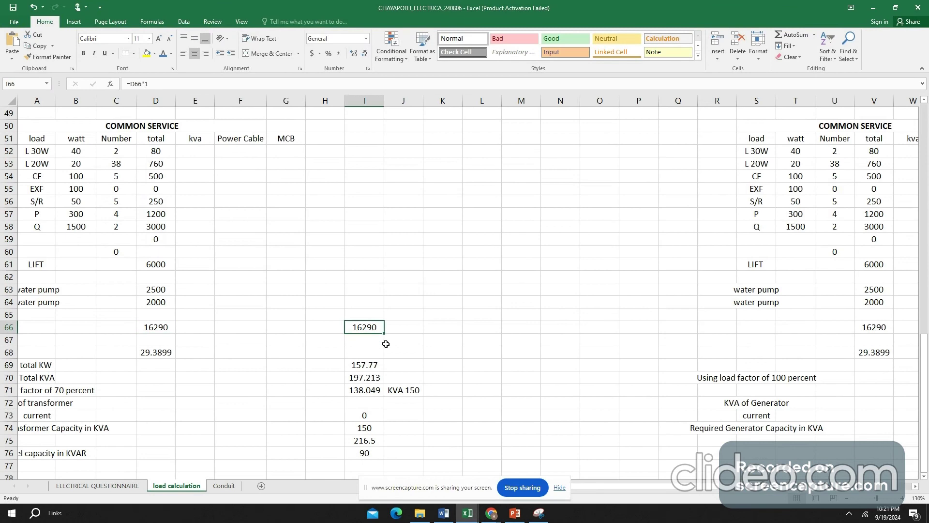
- Inspect the total KW formula in I69 and trace the column I range it sums, keeping the formula as is
{"action": "double_click", "coordinate": [366, 364]}
{"action": "scroll", "coordinate": [357, 332], "scroll_direction": "up", "scroll_amount": 8}
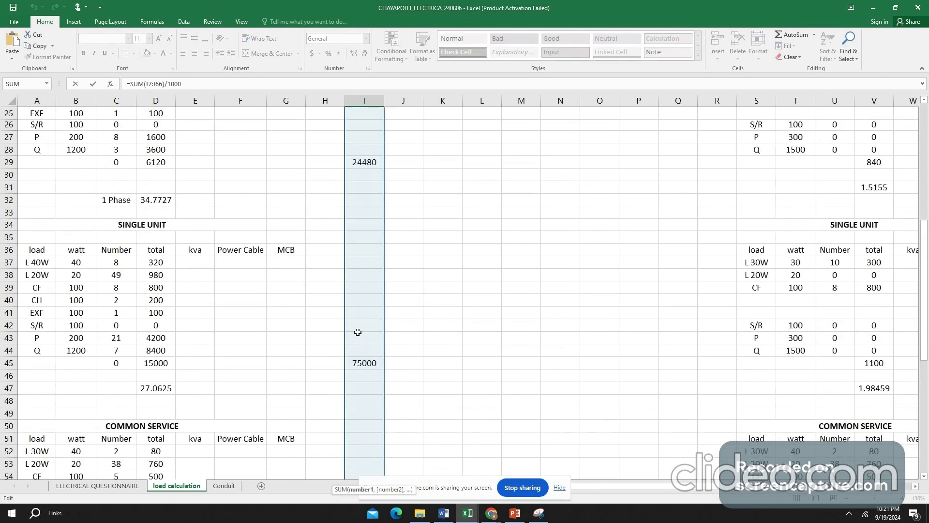
{"action": "scroll", "coordinate": [358, 332], "scroll_direction": "up", "scroll_amount": 7}
{"action": "scroll", "coordinate": [361, 233], "scroll_direction": "down", "scroll_amount": 15}
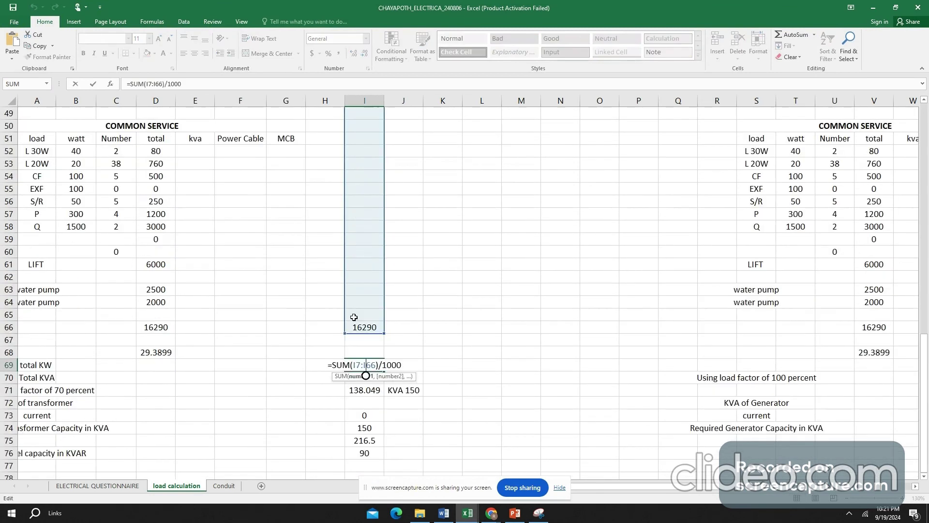
{"action": "key", "text": "ctrl+Return"}
- Inspect the Total KVA formula in I70 and the 70 percent load factor formula in I71 without changing them
{"action": "scroll", "coordinate": [321, 302], "scroll_direction": "down", "scroll_amount": 2}
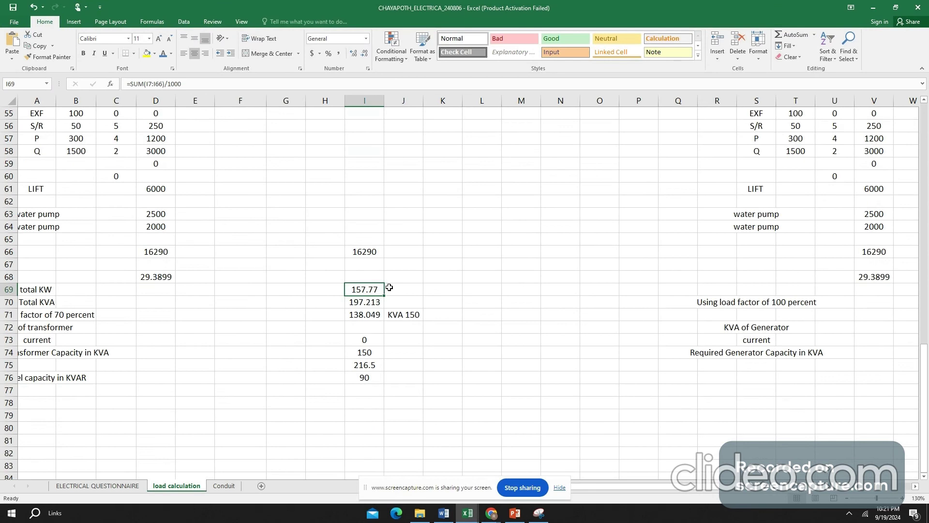
{"action": "double_click", "coordinate": [369, 301]}
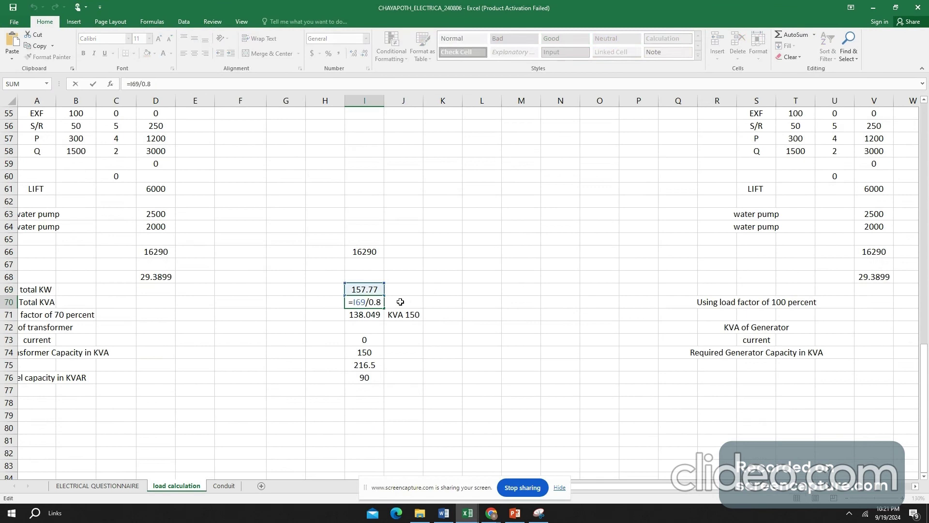
{"action": "key", "text": "Escape"}
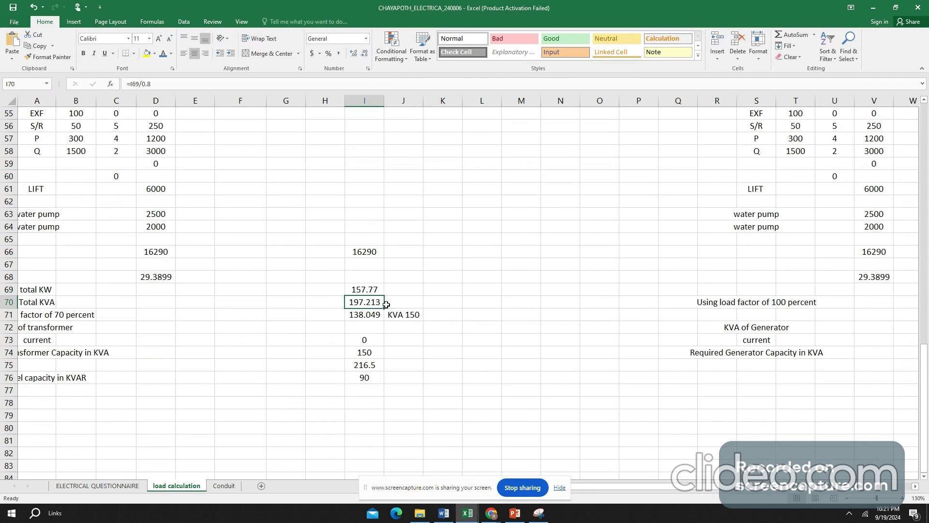
{"action": "left_click", "coordinate": [467, 513]}
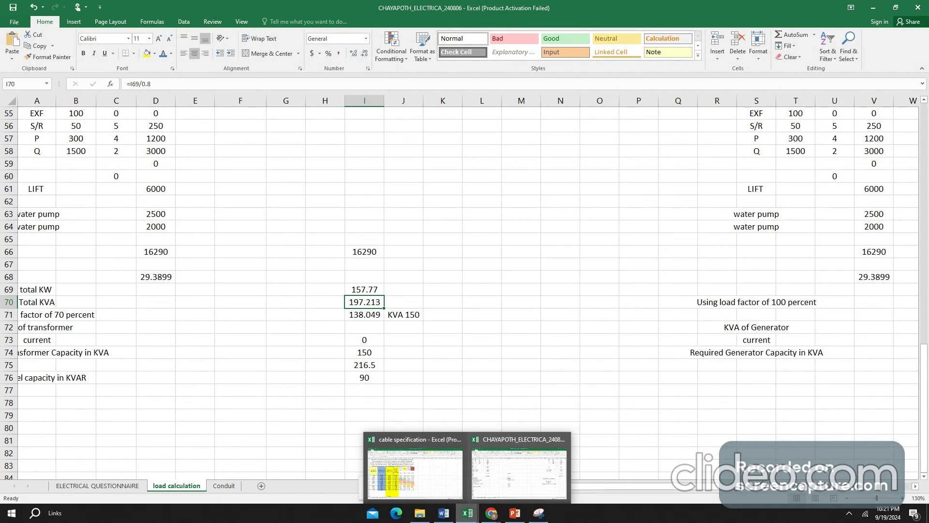
{"action": "double_click", "coordinate": [360, 315]}
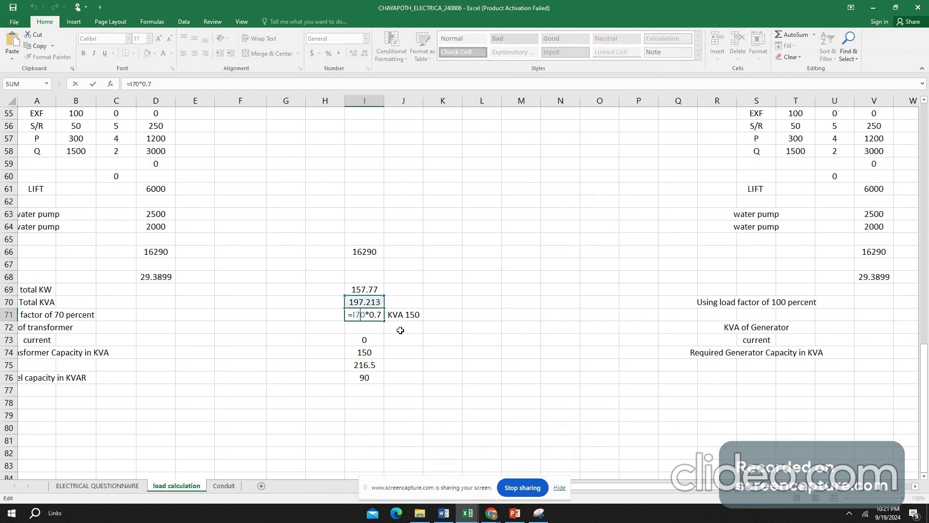
{"action": "key", "text": "Escape"}
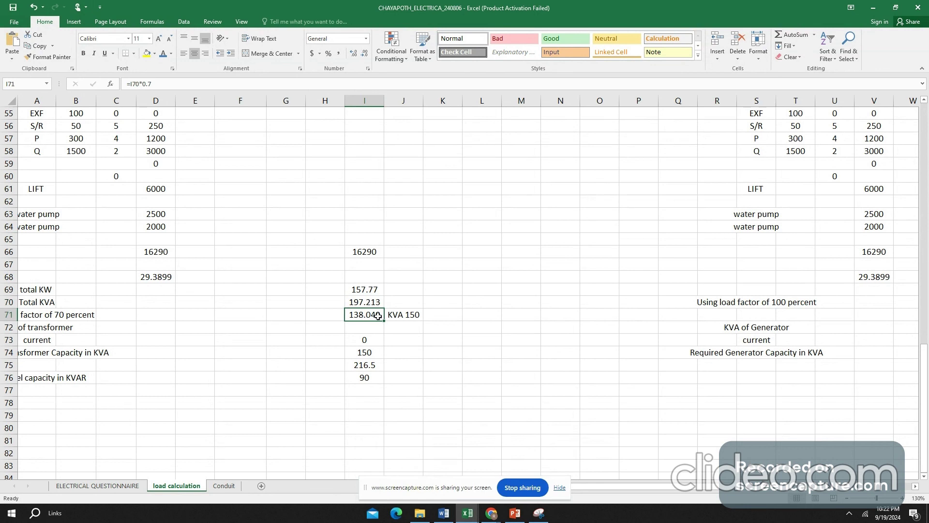
- Point out the transformer KVA rating noted in J71 beside the 70 percent load factor result
{"action": "left_click", "coordinate": [408, 315]}
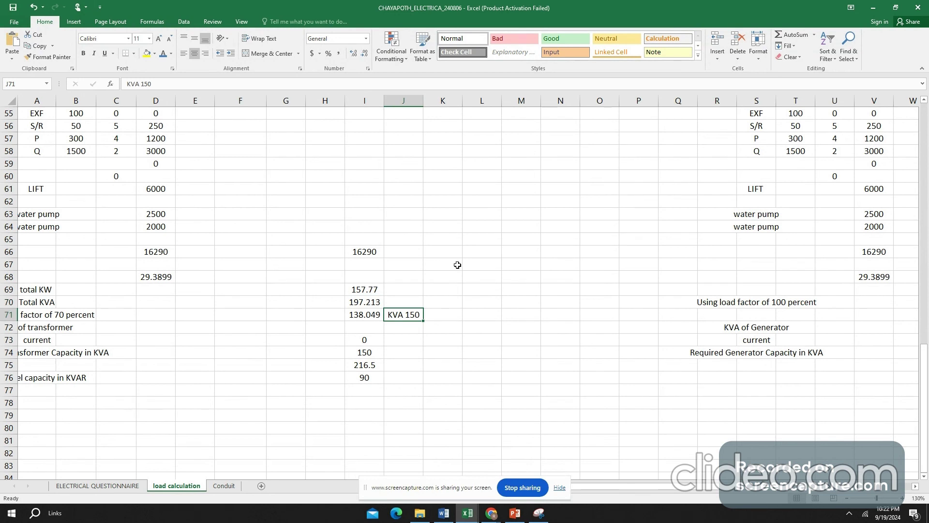
{"action": "left_click", "coordinate": [408, 339]}
{"action": "left_click", "coordinate": [416, 315]}
- Examine the emergency power table for the Type A typical floor, checking its light and fan quantities, their totals and the sum in V13
{"action": "scroll", "coordinate": [468, 290], "scroll_direction": "right", "scroll_amount": 1}
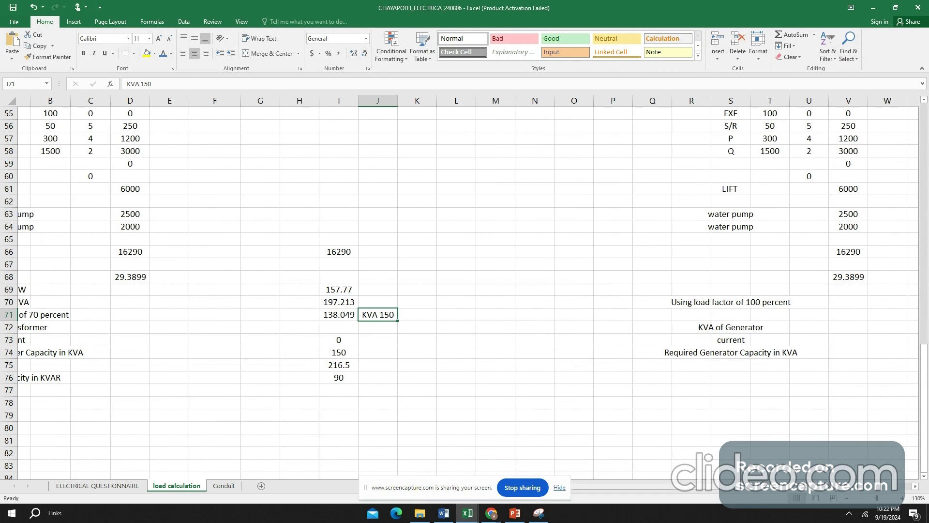
{"action": "scroll", "coordinate": [925, 479], "scroll_direction": "right", "scroll_amount": 4}
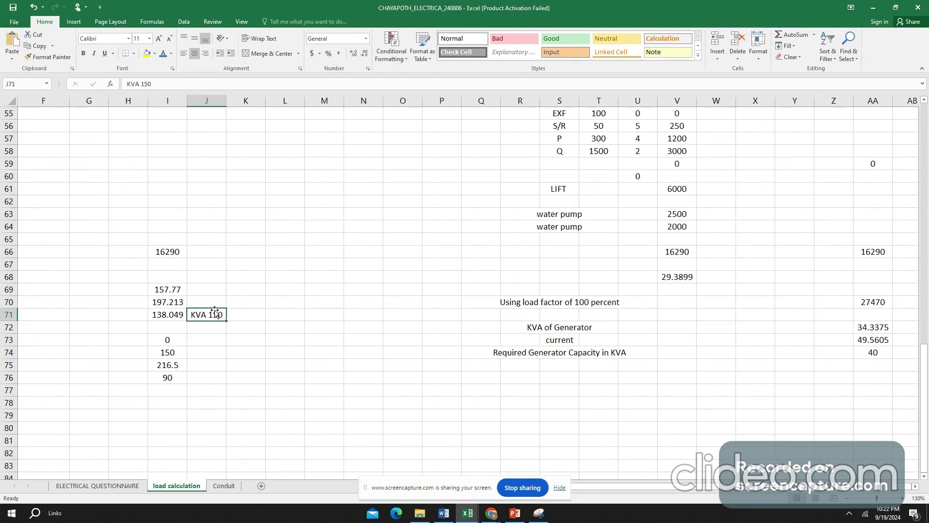
{"action": "scroll", "coordinate": [702, 315], "scroll_direction": "up", "scroll_amount": 8}
{"action": "scroll", "coordinate": [702, 315], "scroll_direction": "up", "scroll_amount": 10}
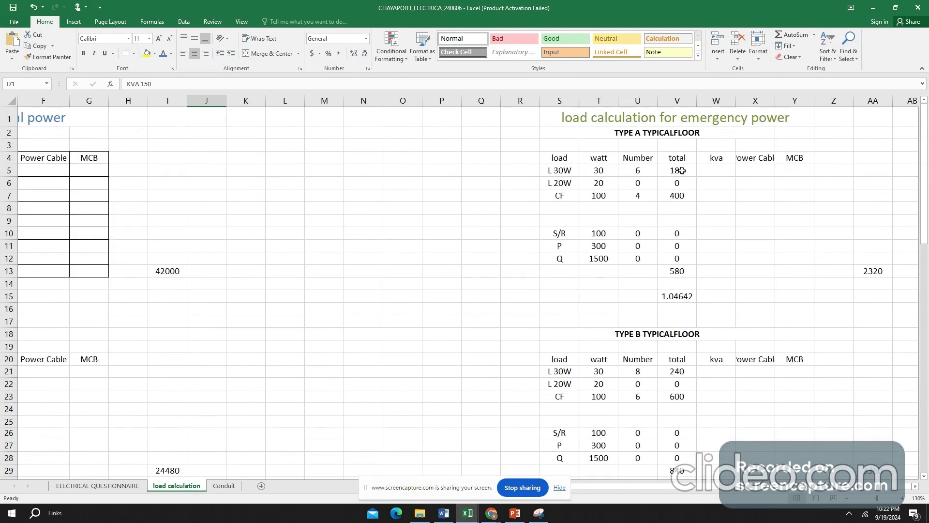
{"action": "left_click", "coordinate": [638, 173]}
{"action": "left_click", "coordinate": [638, 195]}
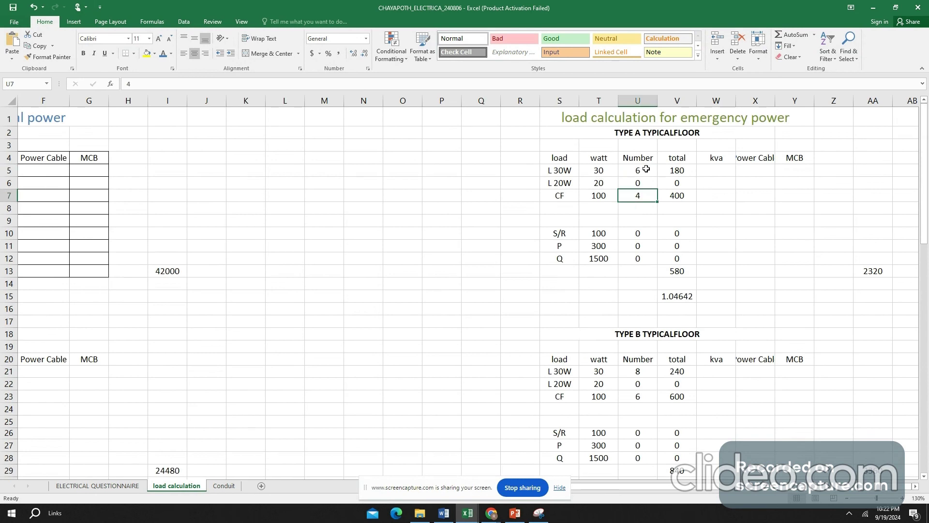
{"action": "left_click_drag", "start_coordinate": [646, 169], "coordinate": [639, 195]}
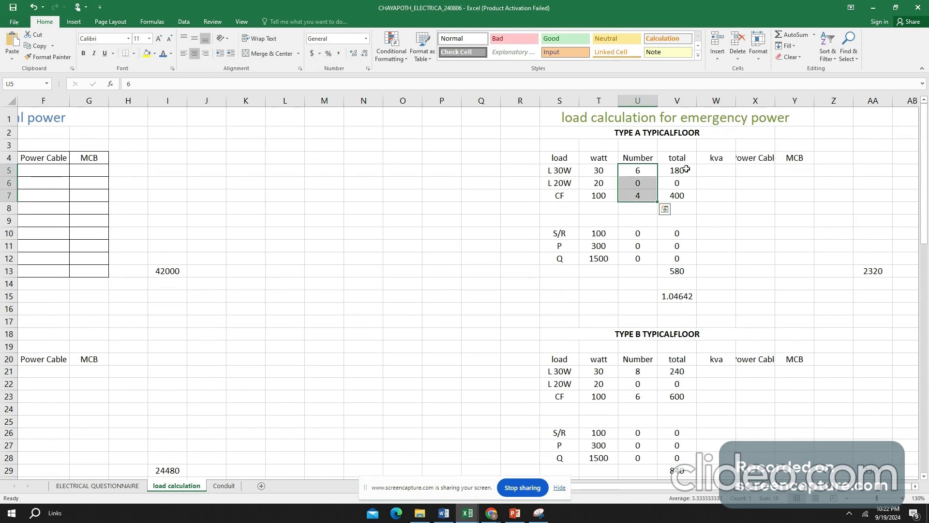
{"action": "left_click", "coordinate": [644, 258]}
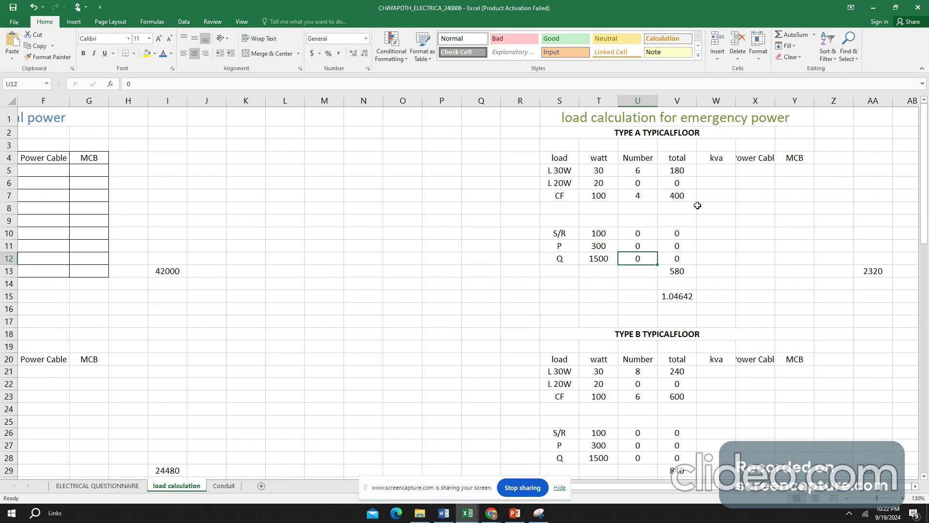
{"action": "left_click_drag", "start_coordinate": [677, 171], "coordinate": [680, 196]}
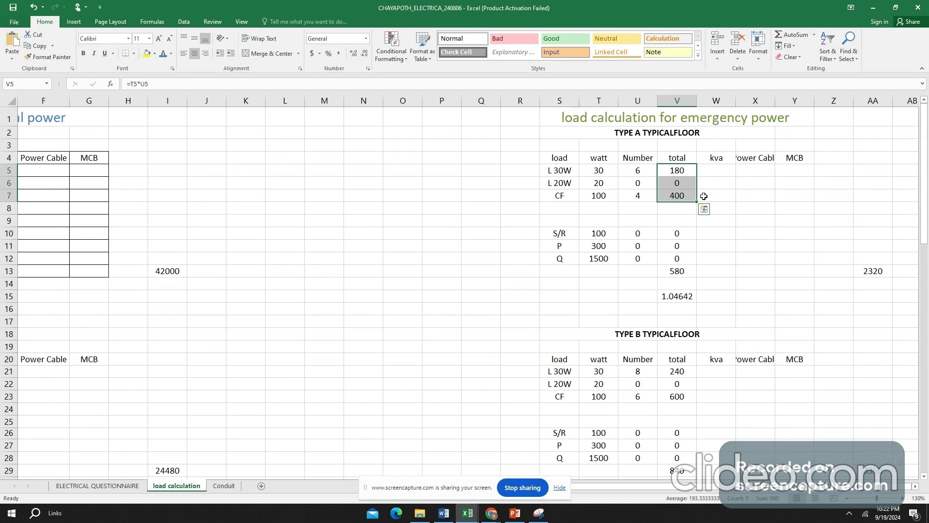
{"action": "left_click", "coordinate": [687, 272]}
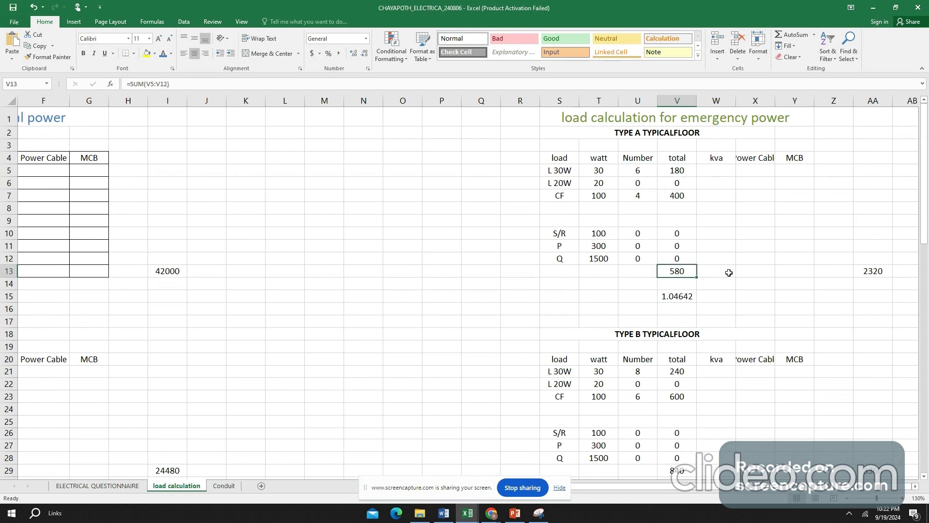
- Check the emergency power sum for the Type B floor in V29 and look over the Single Unit and Common Service tables
{"action": "scroll", "coordinate": [729, 273], "scroll_direction": "down", "scroll_amount": 3}
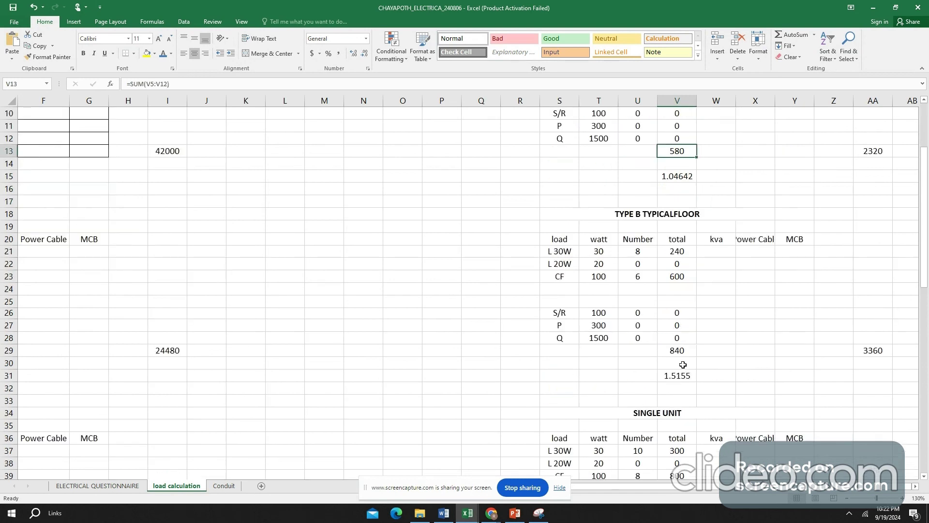
{"action": "left_click", "coordinate": [685, 350]}
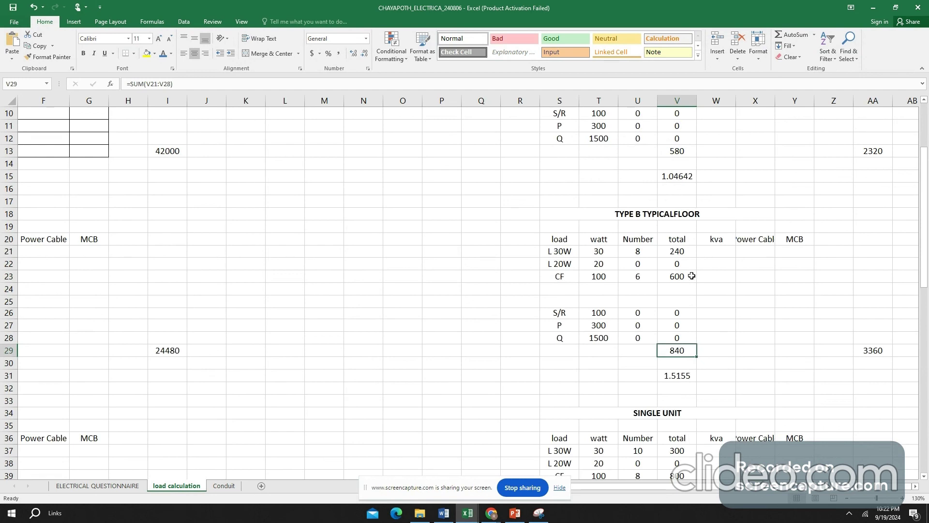
{"action": "scroll", "coordinate": [678, 276], "scroll_direction": "down", "scroll_amount": 1}
{"action": "scroll", "coordinate": [657, 276], "scroll_direction": "down", "scroll_amount": 4}
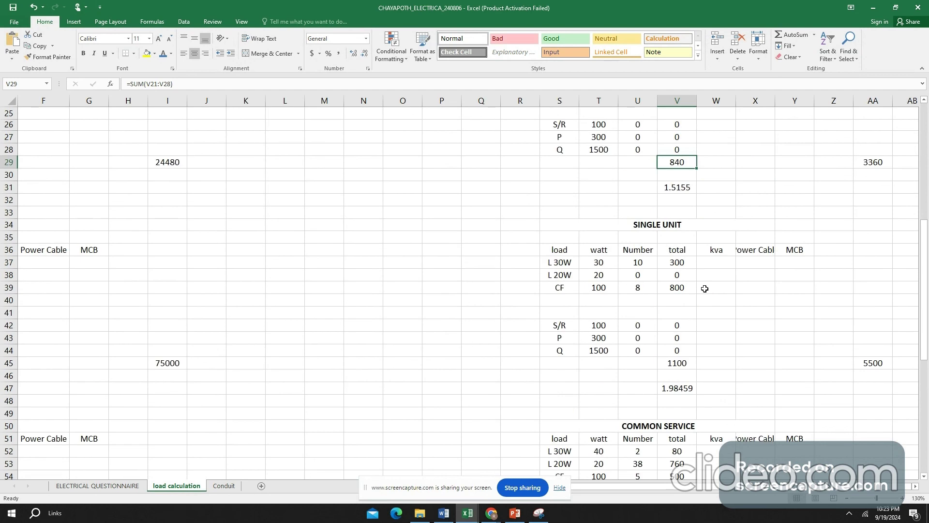
{"action": "scroll", "coordinate": [692, 291], "scroll_direction": "down", "scroll_amount": 3}
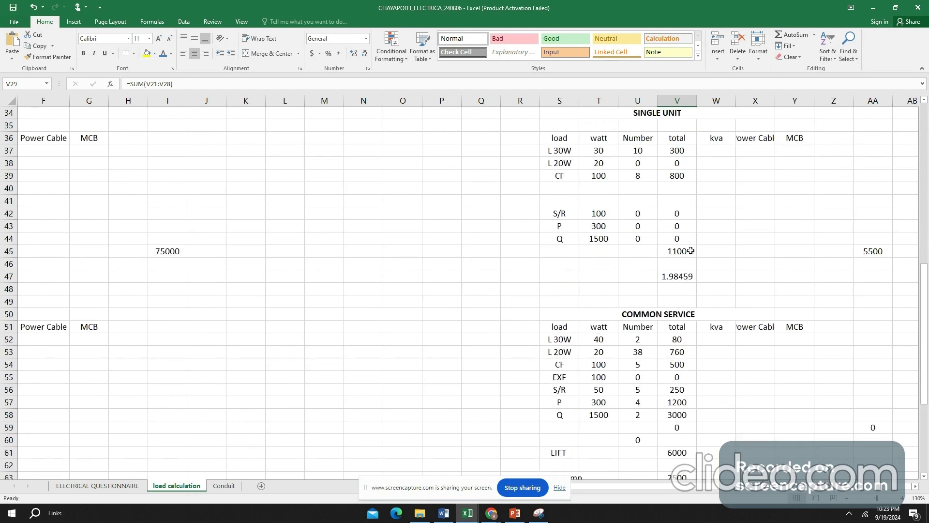
{"action": "scroll", "coordinate": [691, 250], "scroll_direction": "down", "scroll_amount": 4}
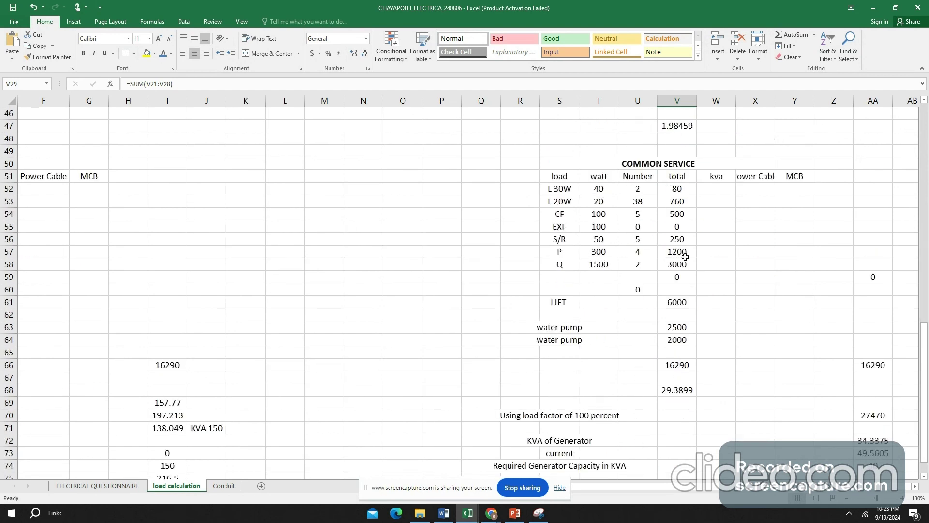
- Inspect the emergency Common Service load in AA66 and the overall sum formula in AA70, and compare with the normal power total KW in I69
{"action": "double_click", "coordinate": [915, 486]}
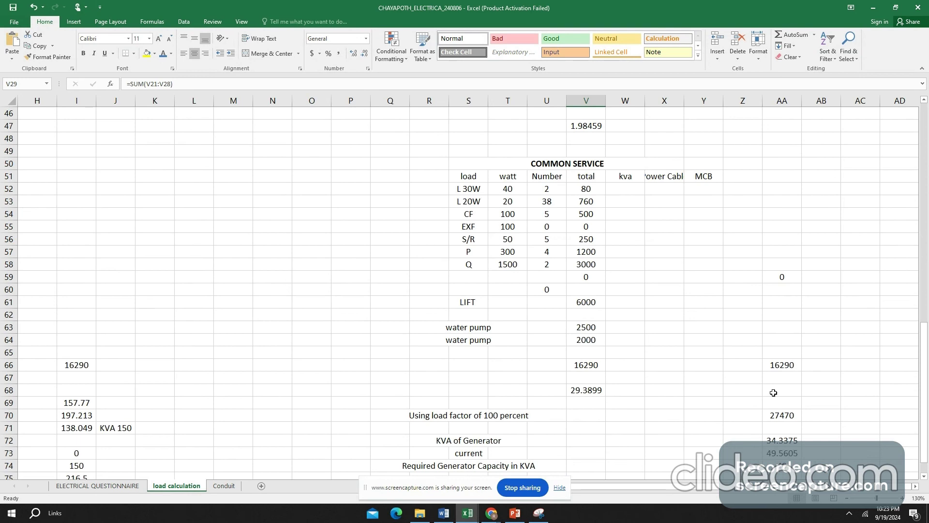
{"action": "left_click", "coordinate": [788, 364]}
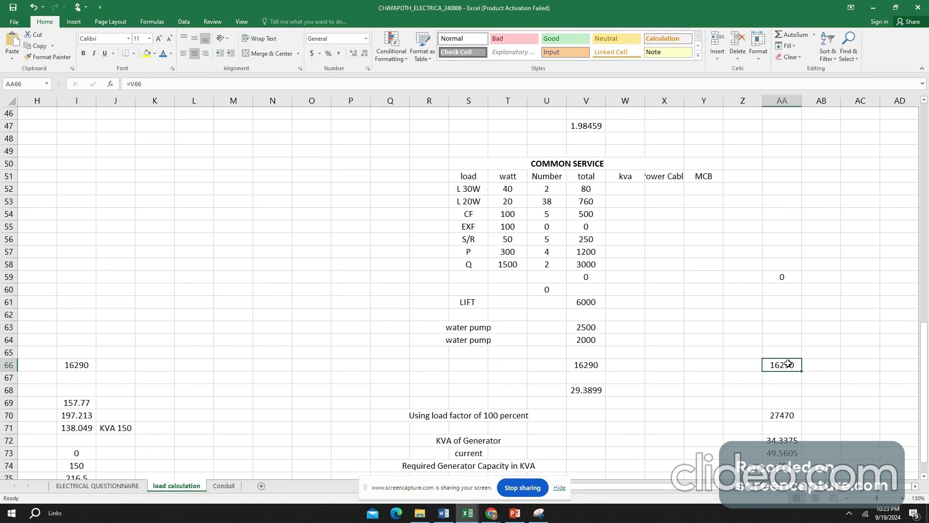
{"action": "left_click", "coordinate": [780, 417]}
{"action": "double_click", "coordinate": [779, 417]}
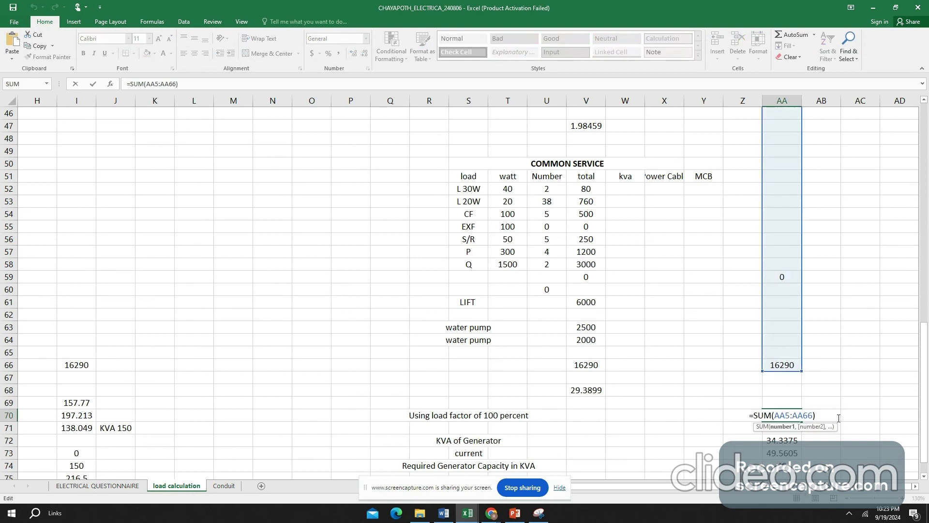
{"action": "key", "text": "Escape"}
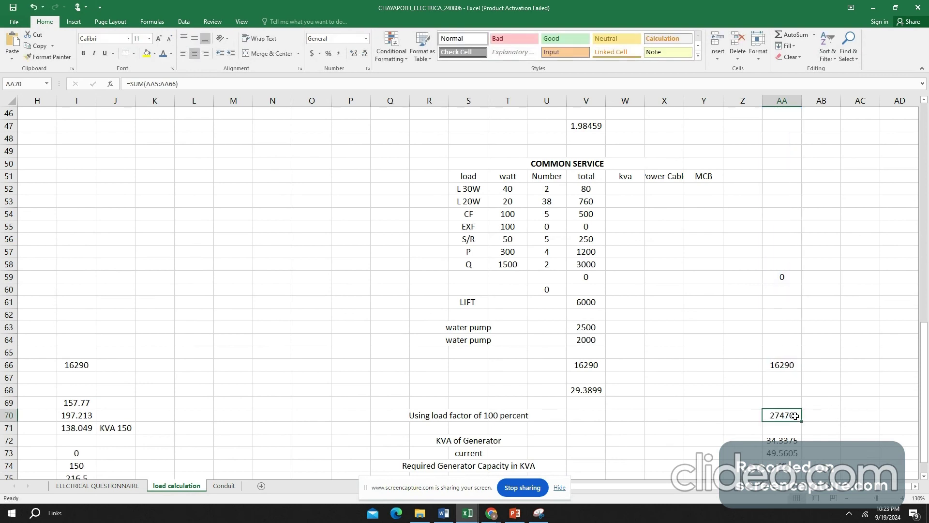
{"action": "scroll", "coordinate": [796, 416], "scroll_direction": "down", "scroll_amount": 2}
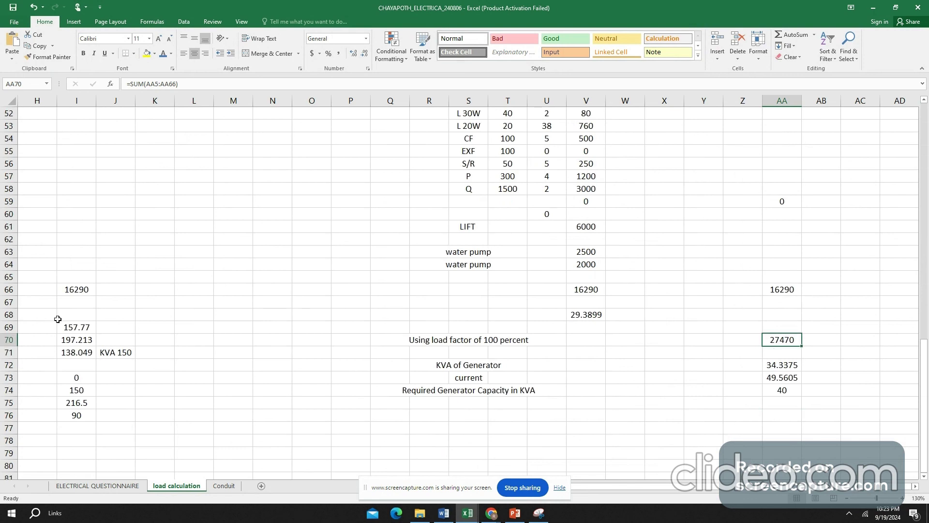
{"action": "left_click", "coordinate": [73, 324]}
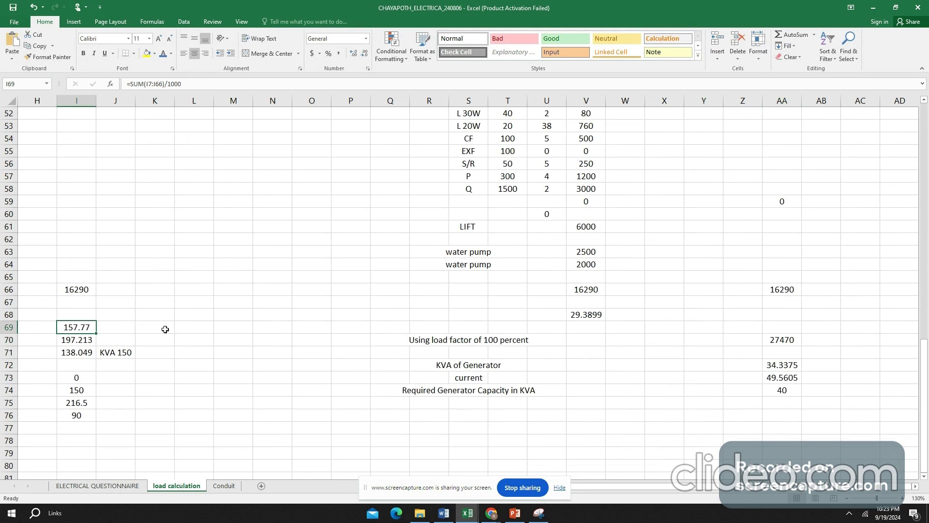
- Examine how the generator KVA in AA72 derives from the emergency load in AA70, and compare it with the Required Generator Capacity in AA74
{"action": "left_click", "coordinate": [779, 340]}
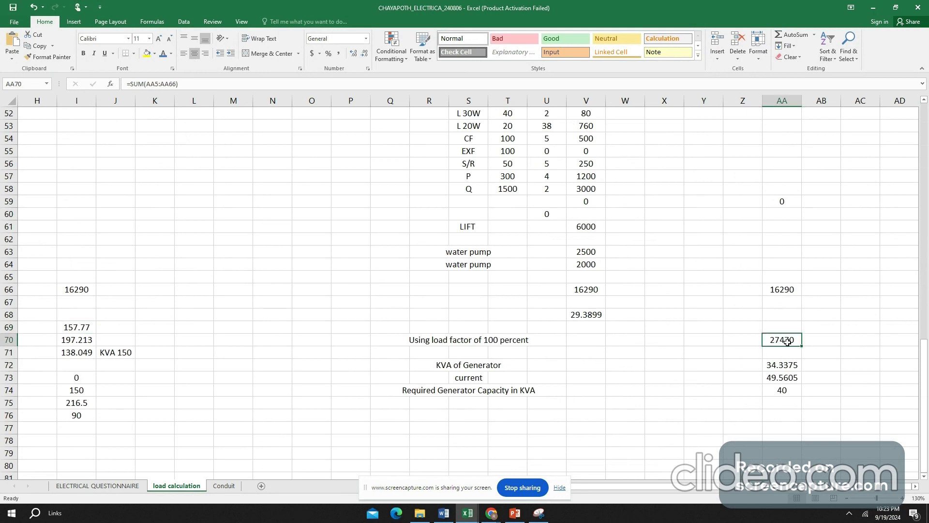
{"action": "left_click", "coordinate": [794, 363]}
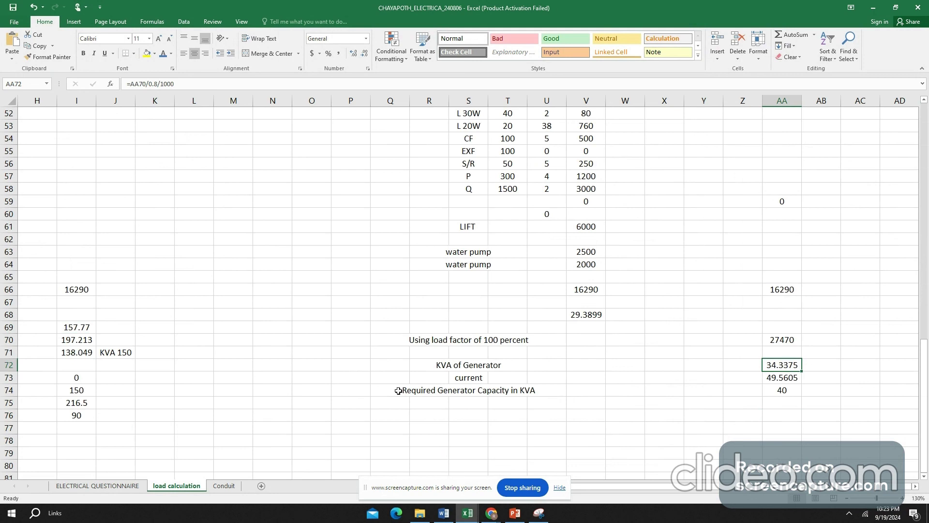
{"action": "left_click_drag", "start_coordinate": [398, 390], "coordinate": [795, 392]}
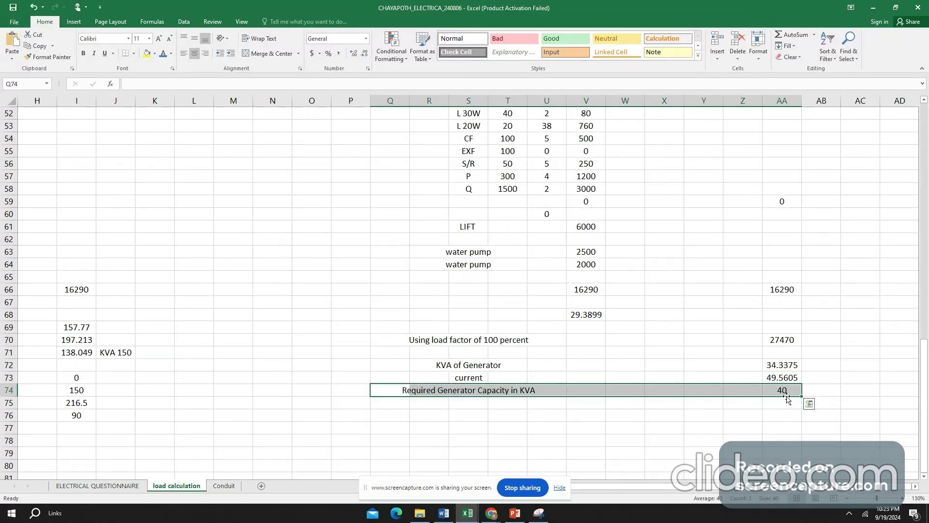
{"action": "left_click", "coordinate": [799, 364]}
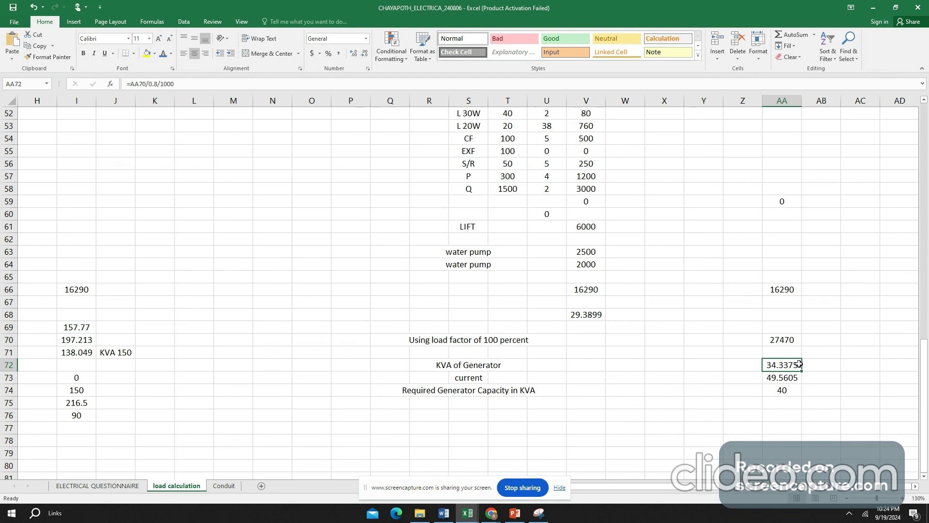
{"action": "left_click", "coordinate": [786, 390]}
{"action": "left_click", "coordinate": [794, 366]}
{"action": "left_click", "coordinate": [798, 391]}
{"action": "left_click", "coordinate": [788, 417]}
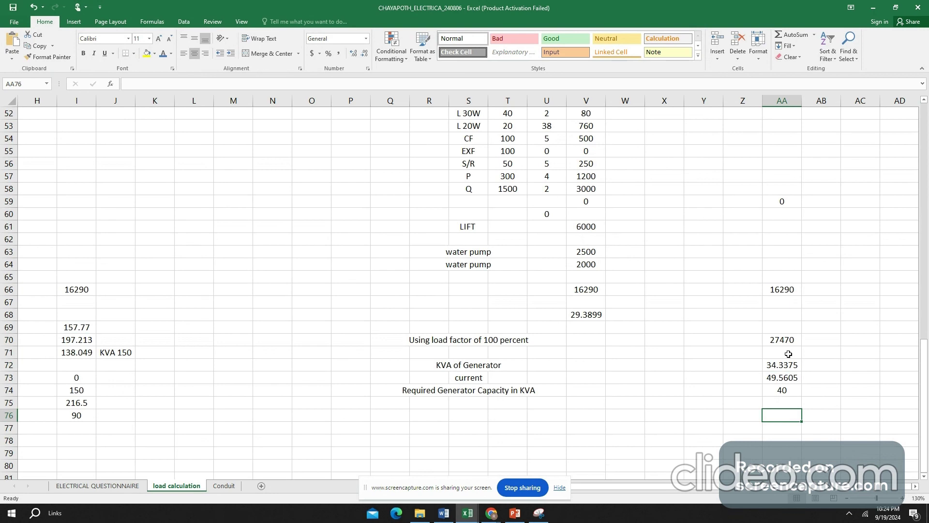
- Look back over the emergency power tables from Common Service up to the Type A typical floor
{"action": "scroll", "coordinate": [788, 353], "scroll_direction": "up", "scroll_amount": 2}
{"action": "scroll", "coordinate": [789, 354], "scroll_direction": "up", "scroll_amount": 1}
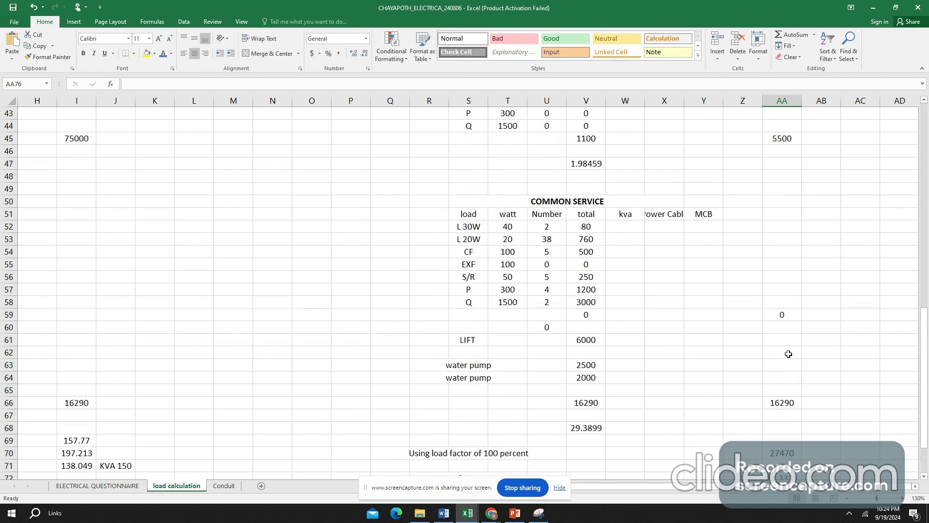
{"action": "scroll", "coordinate": [789, 354], "scroll_direction": "up", "scroll_amount": 8}
{"action": "scroll", "coordinate": [788, 353], "scroll_direction": "up", "scroll_amount": 6}
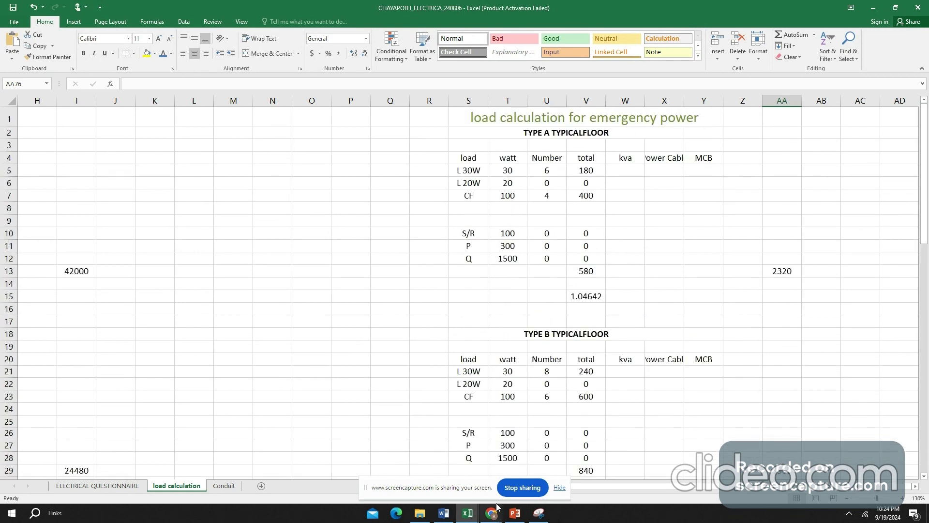
- Switch to the Assignment 3 Submission format document in Word and review its questions on fixture layout, load calculations and cable size
{"action": "mouse_move", "coordinate": [493, 514]}
{"action": "left_click", "coordinate": [444, 513]}
{"action": "scroll", "coordinate": [351, 275], "scroll_direction": "down", "scroll_amount": 1}
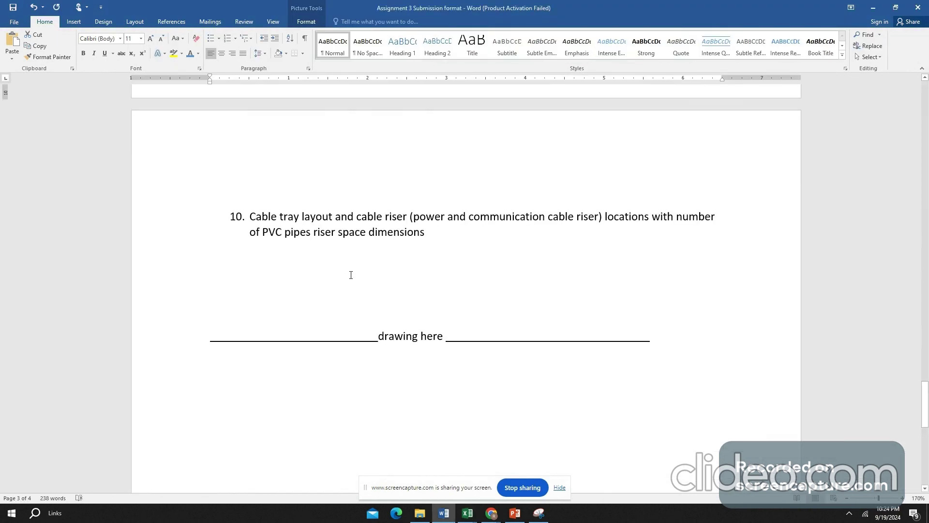
{"action": "scroll", "coordinate": [351, 275], "scroll_direction": "down", "scroll_amount": 1}
{"action": "scroll", "coordinate": [252, 210], "scroll_direction": "up", "scroll_amount": 10}
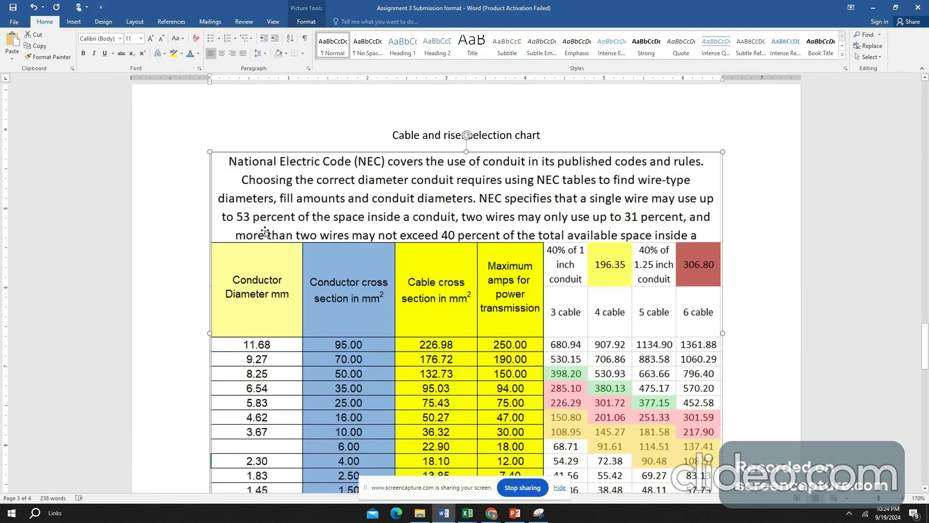
{"action": "scroll", "coordinate": [265, 232], "scroll_direction": "up", "scroll_amount": 5}
{"action": "scroll", "coordinate": [265, 231], "scroll_direction": "up", "scroll_amount": 5}
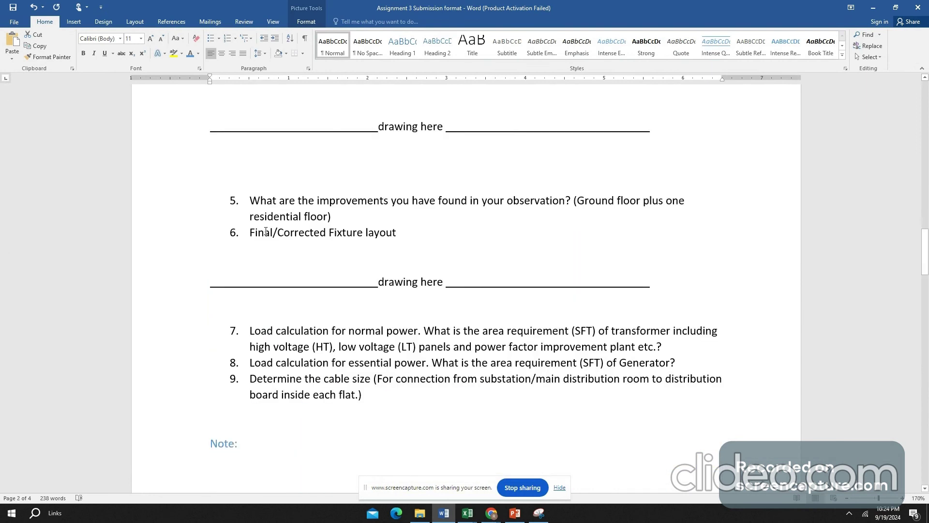
- Review the cable and riser selection chart and place the cursor below the drawing placeholder of item 10 on cable tray layout
{"action": "scroll", "coordinate": [265, 232], "scroll_direction": "down", "scroll_amount": 5}
{"action": "scroll", "coordinate": [264, 233], "scroll_direction": "down", "scroll_amount": 10}
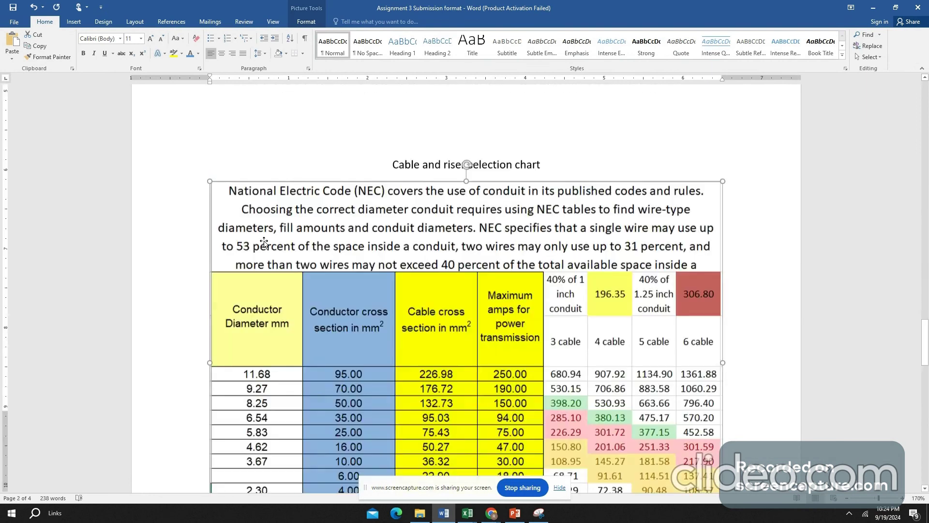
{"action": "scroll", "coordinate": [264, 242], "scroll_direction": "down", "scroll_amount": 10}
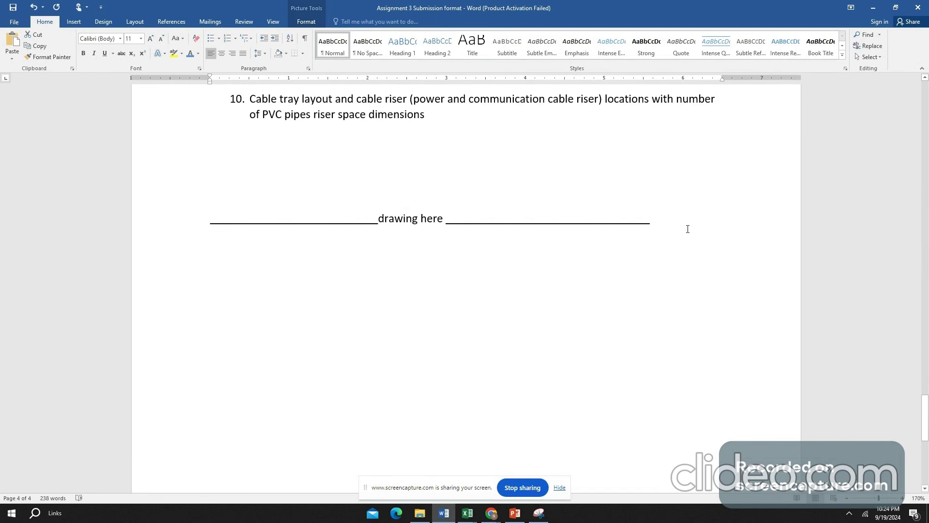
{"action": "left_click", "coordinate": [614, 230]}
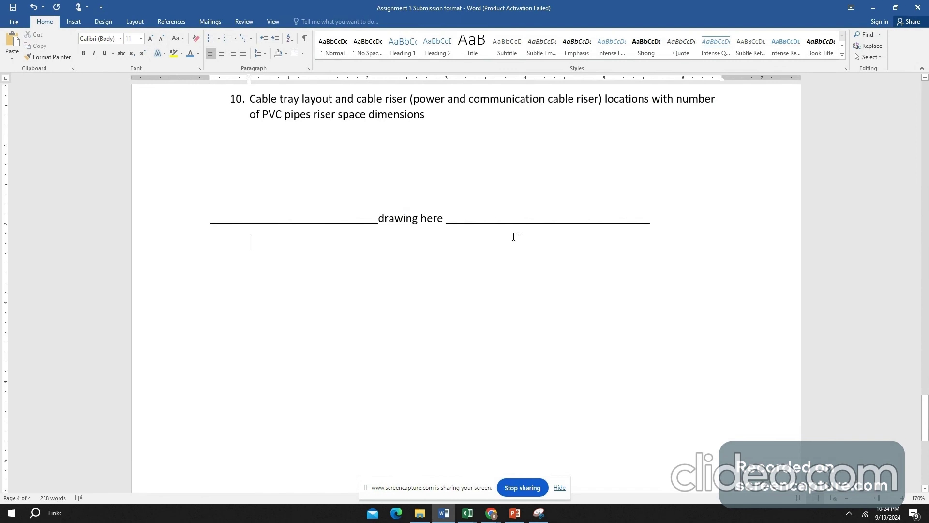